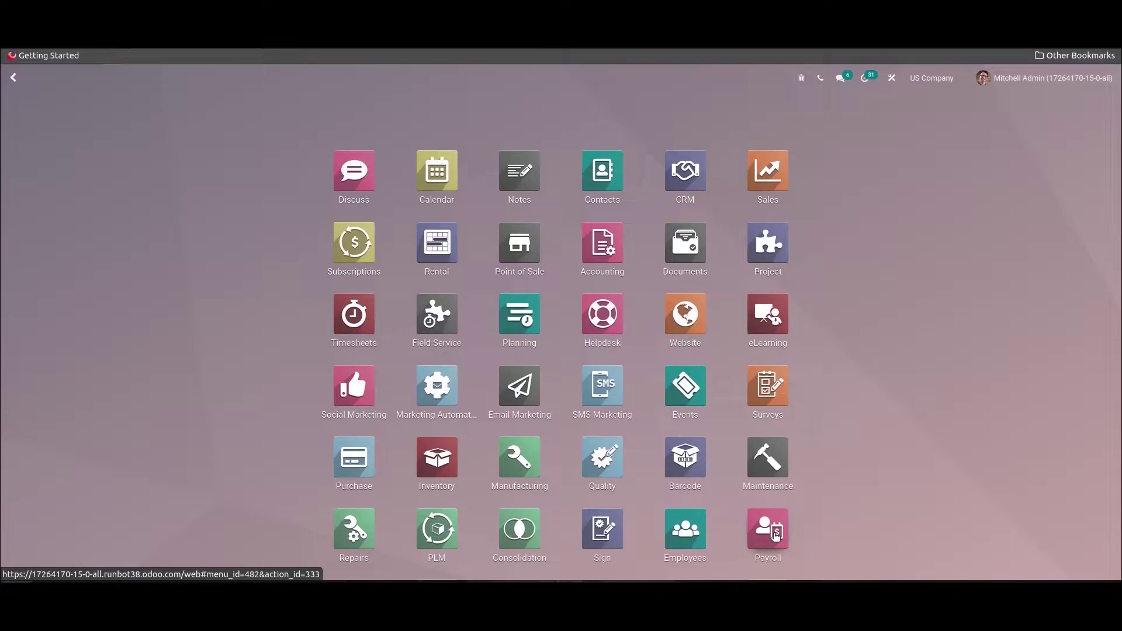
- Open the New Structure salary structure in Payroll for editing and check the available Salary Journal options
click(775, 536)
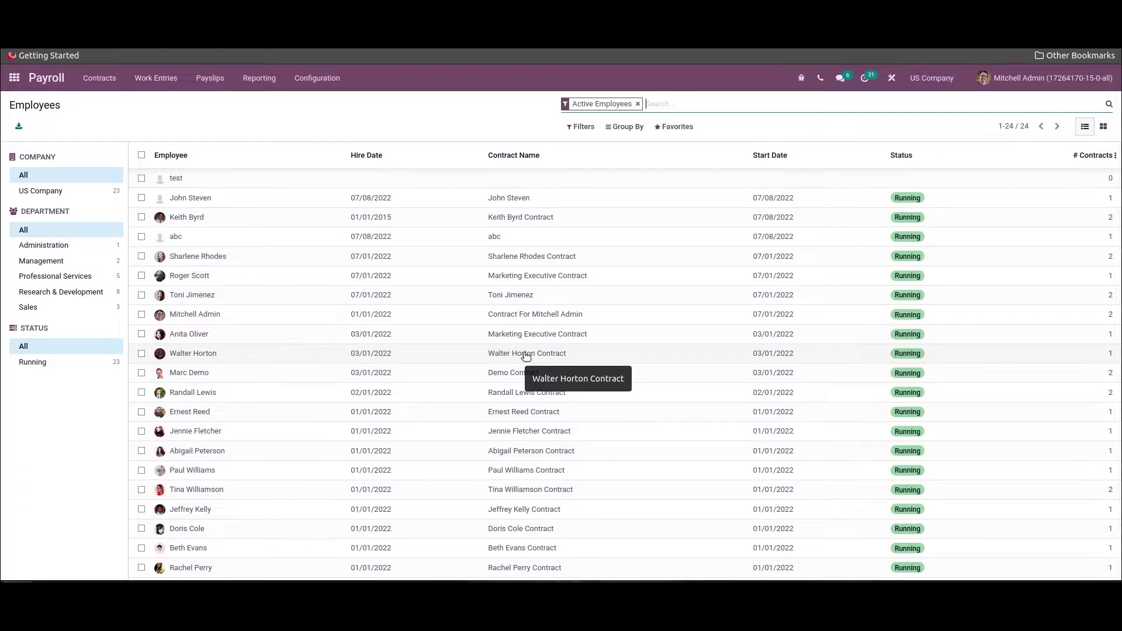
click(321, 79)
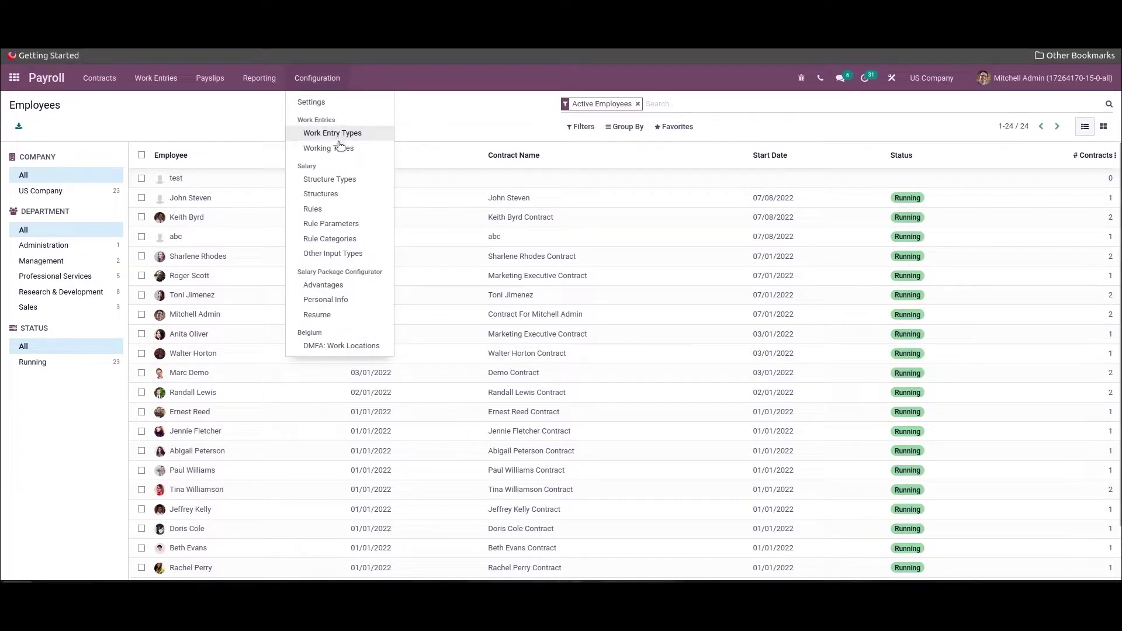
click(344, 194)
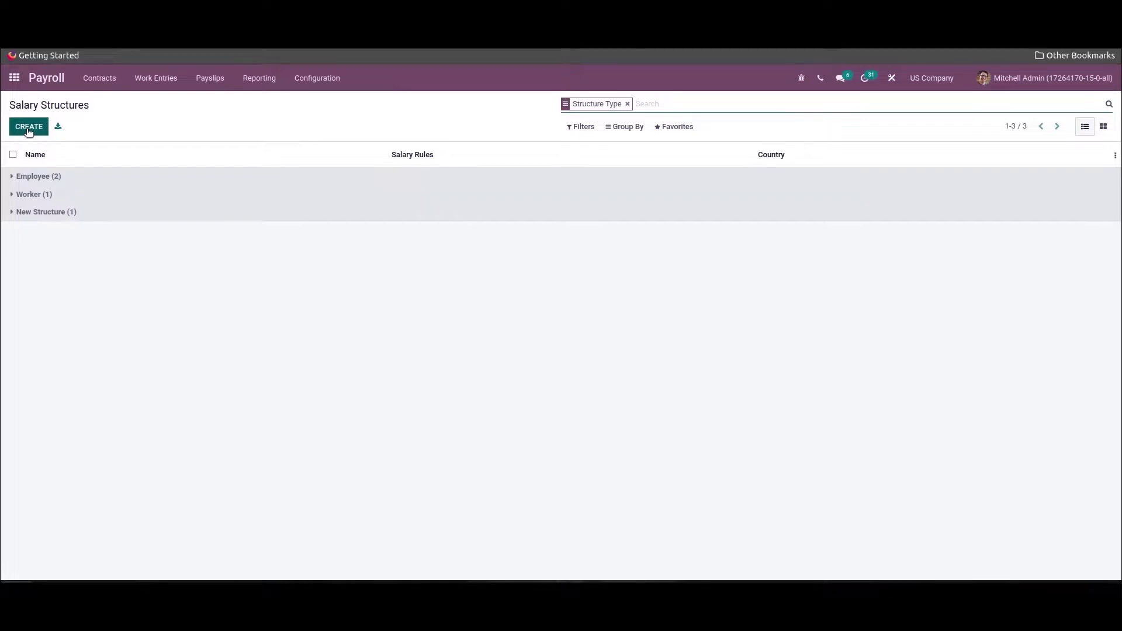
click(74, 213)
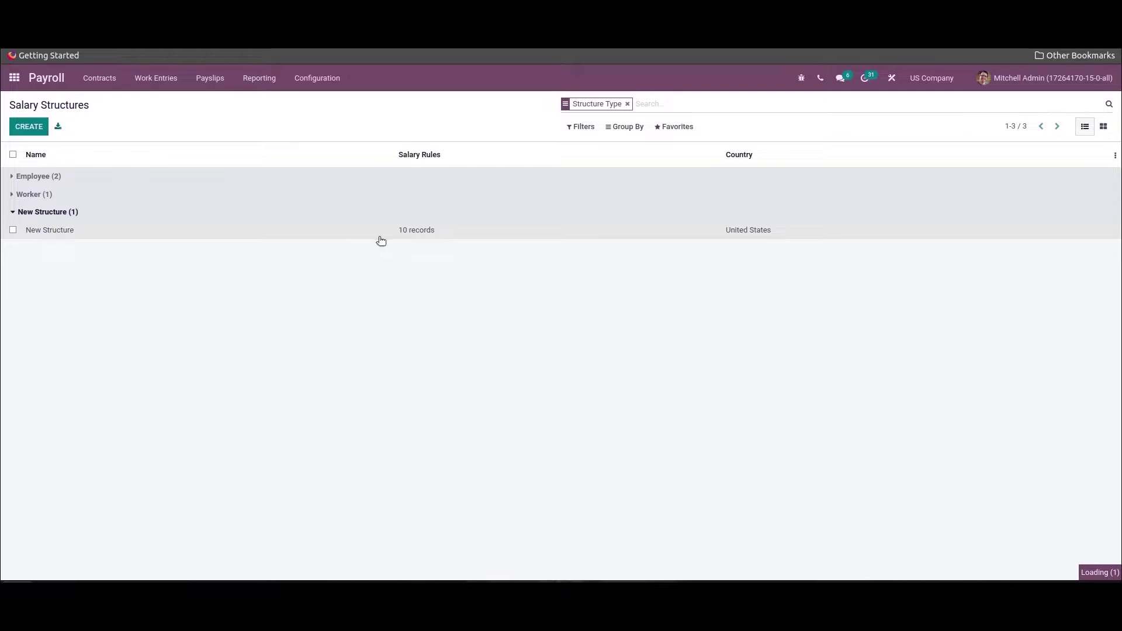
click(381, 234)
click(14, 126)
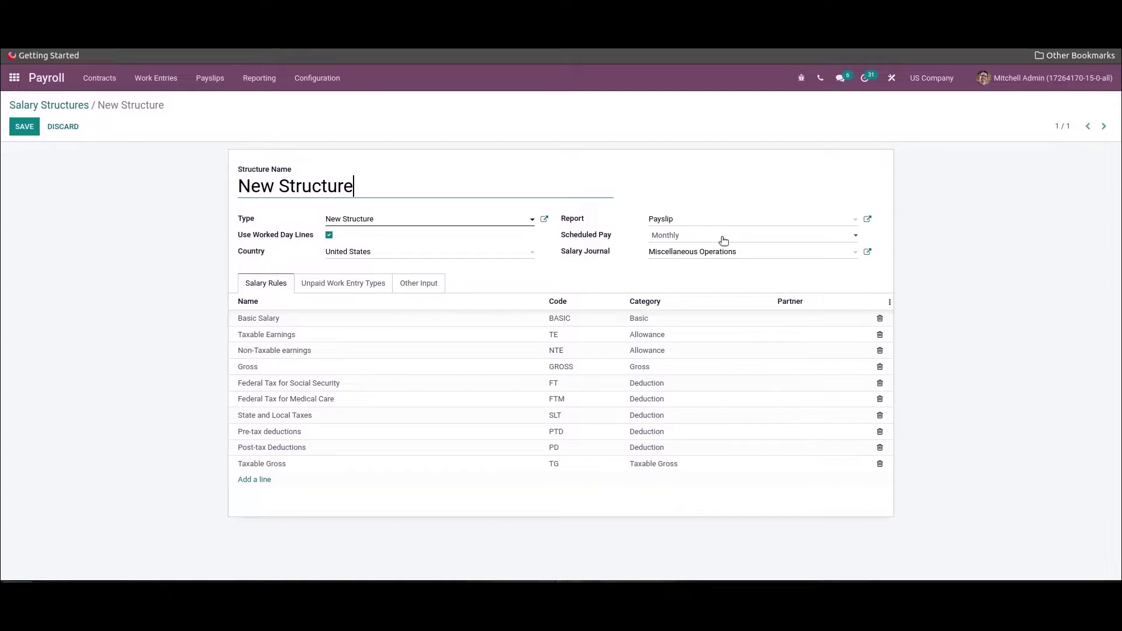
click(761, 259)
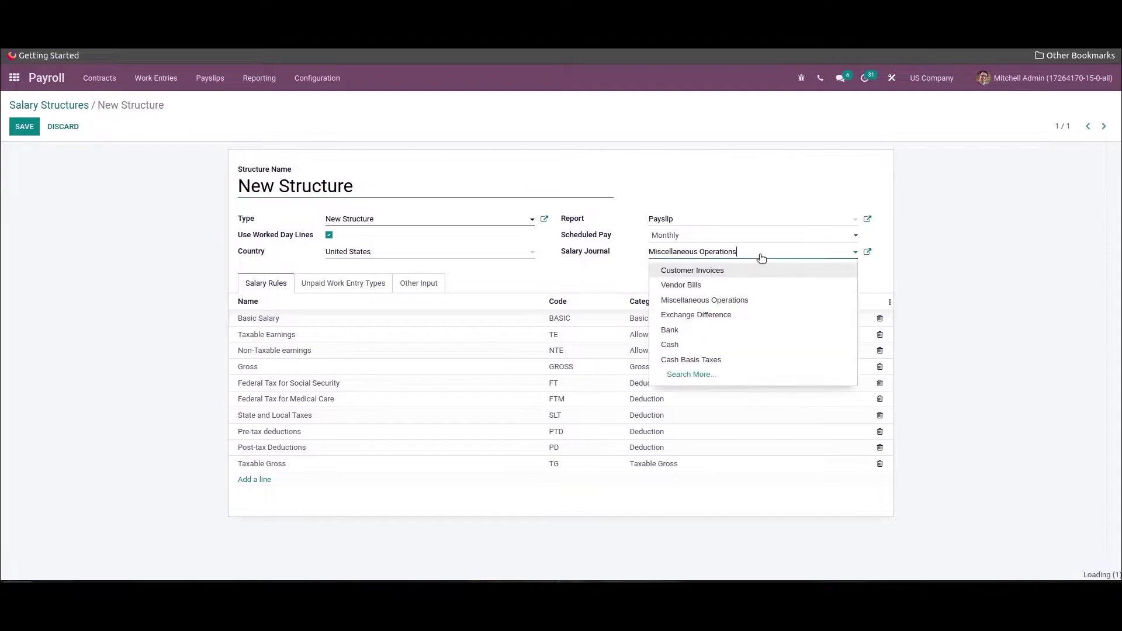
click(762, 258)
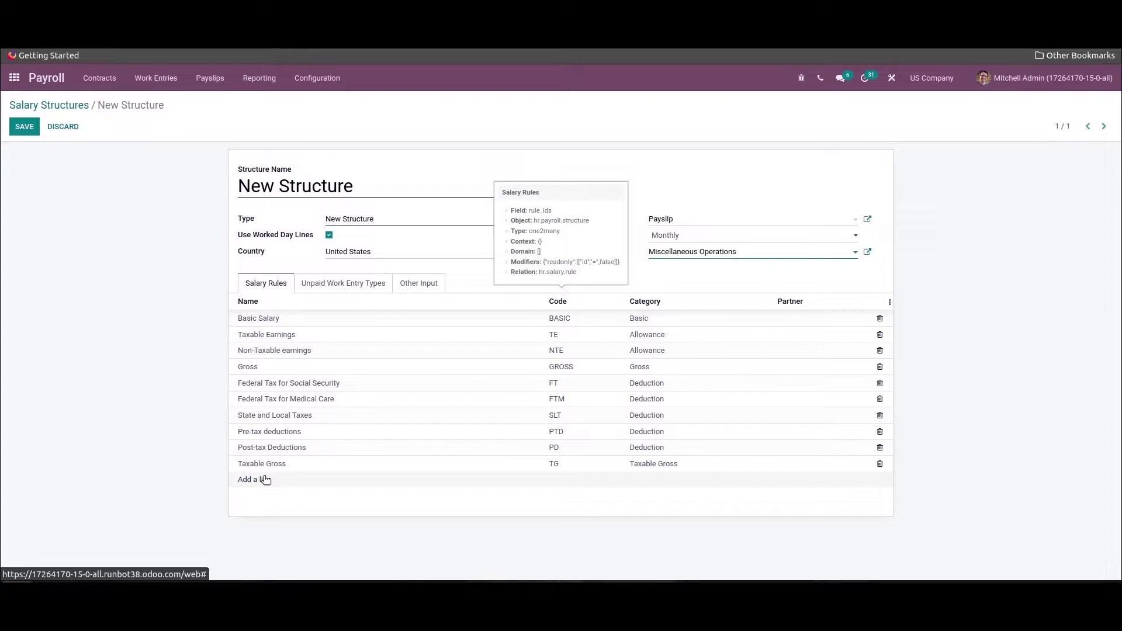
- Examine the settings of the Basic Salary, Taxable Earnings, Non-Taxable earnings and Gross salary rules
click(318, 324)
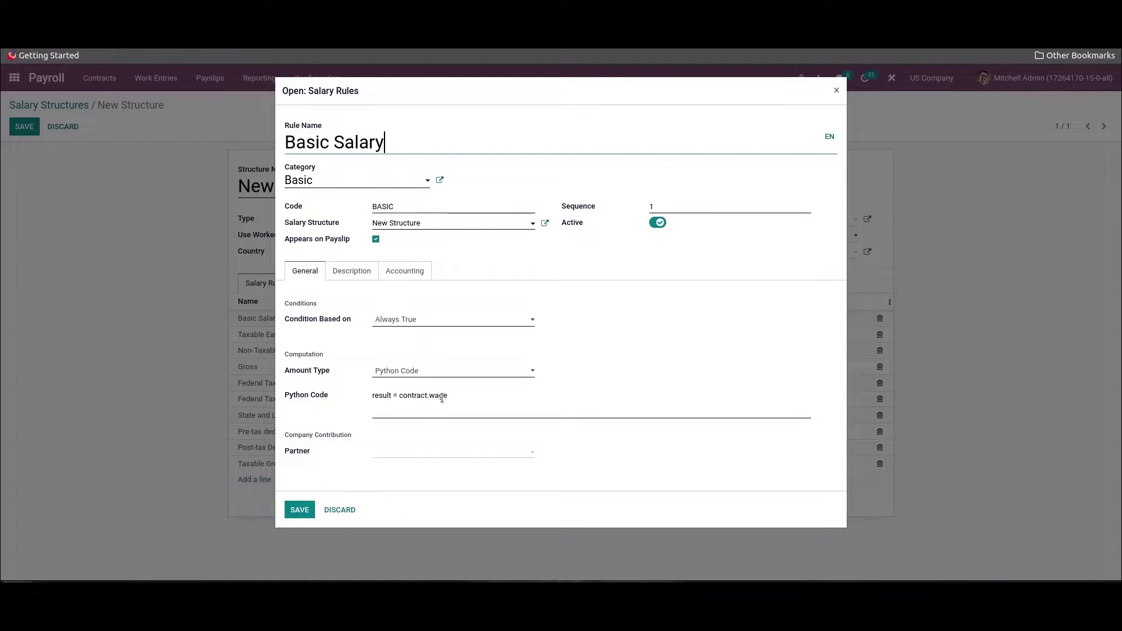
click(301, 509)
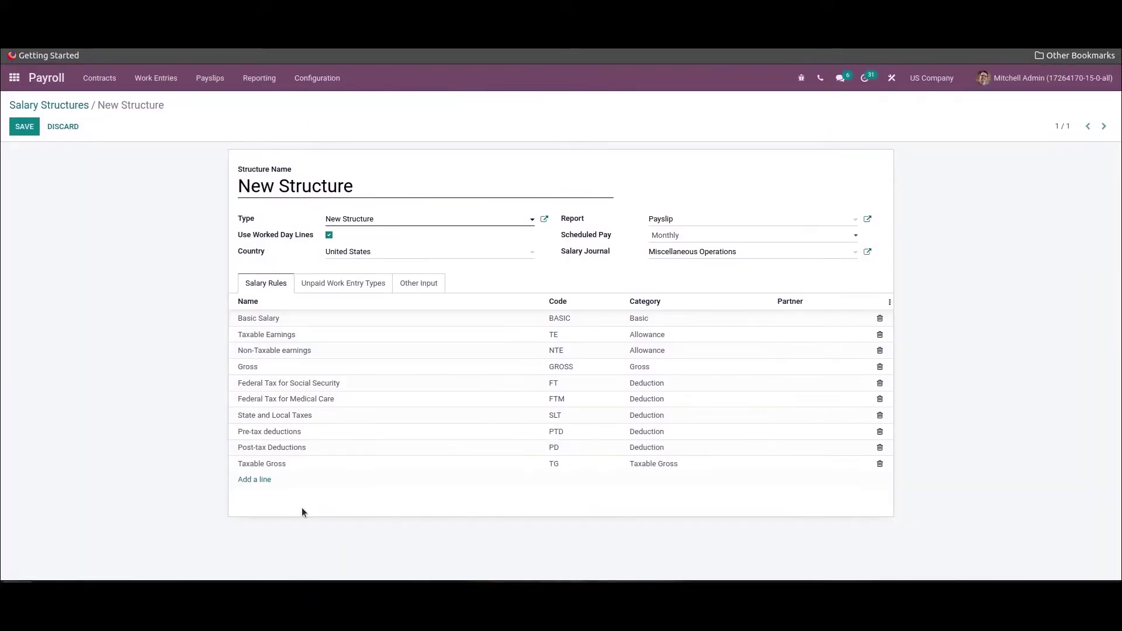
click(343, 335)
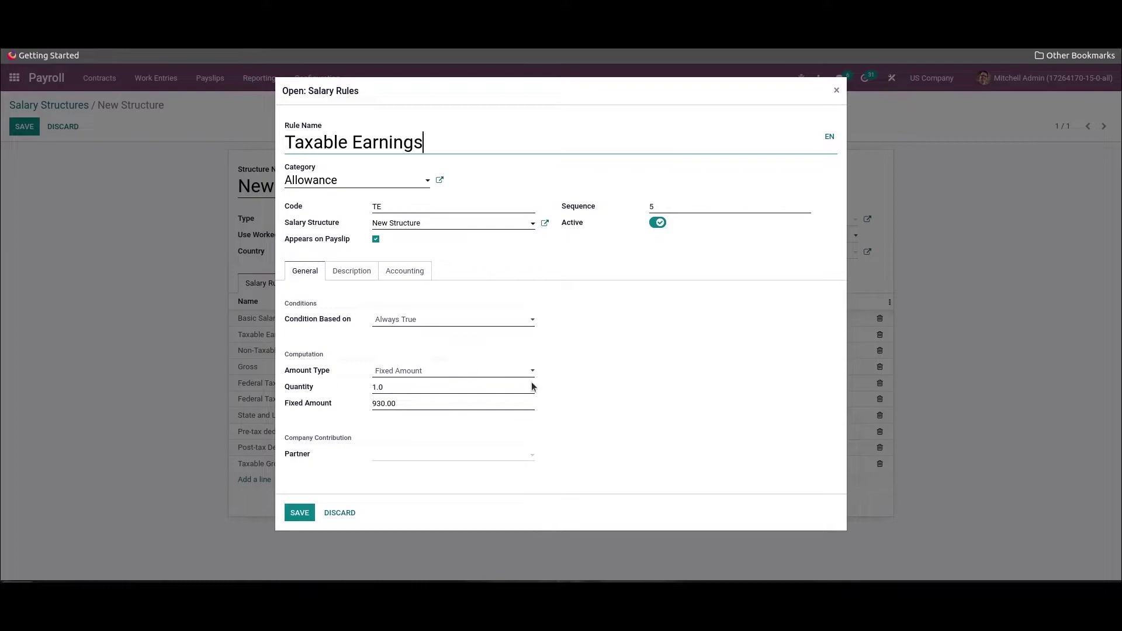
click(299, 513)
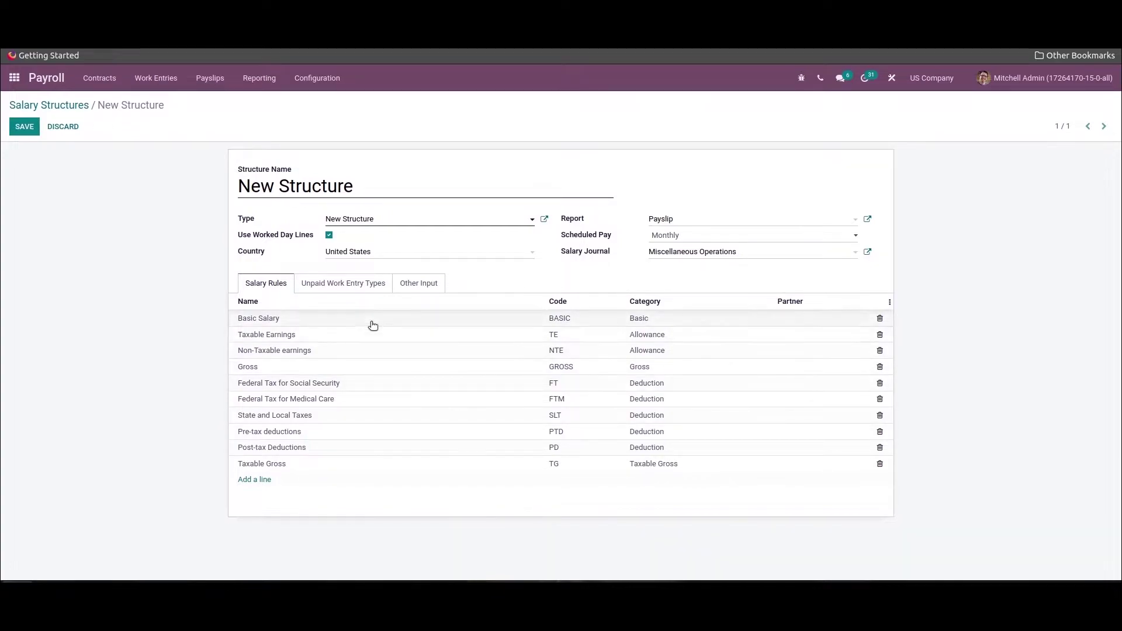
click(360, 352)
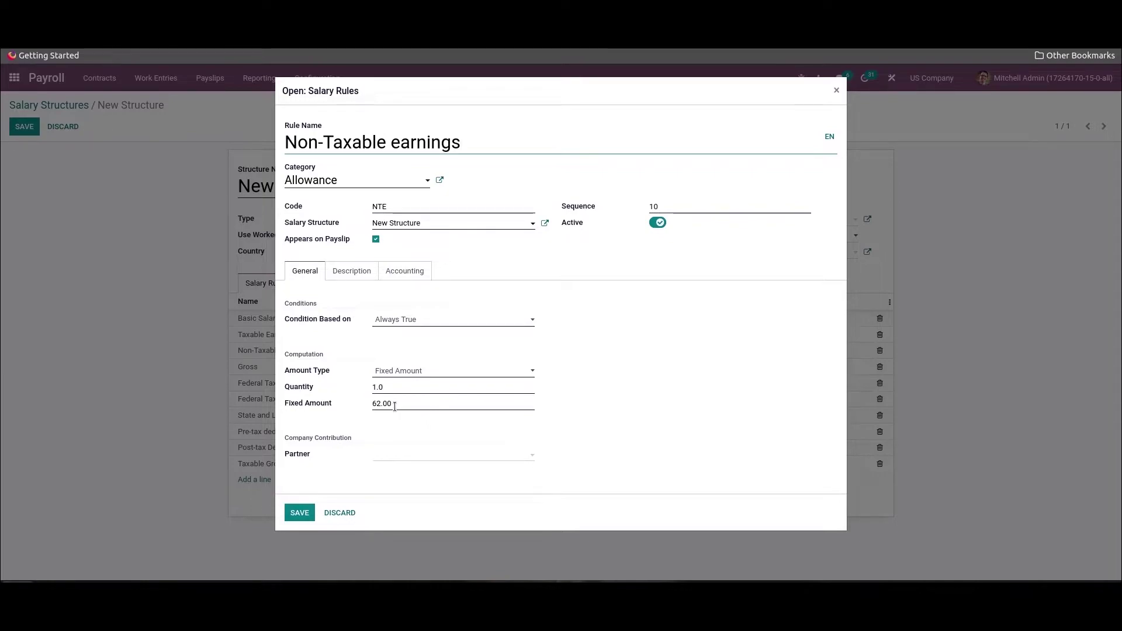
click(299, 513)
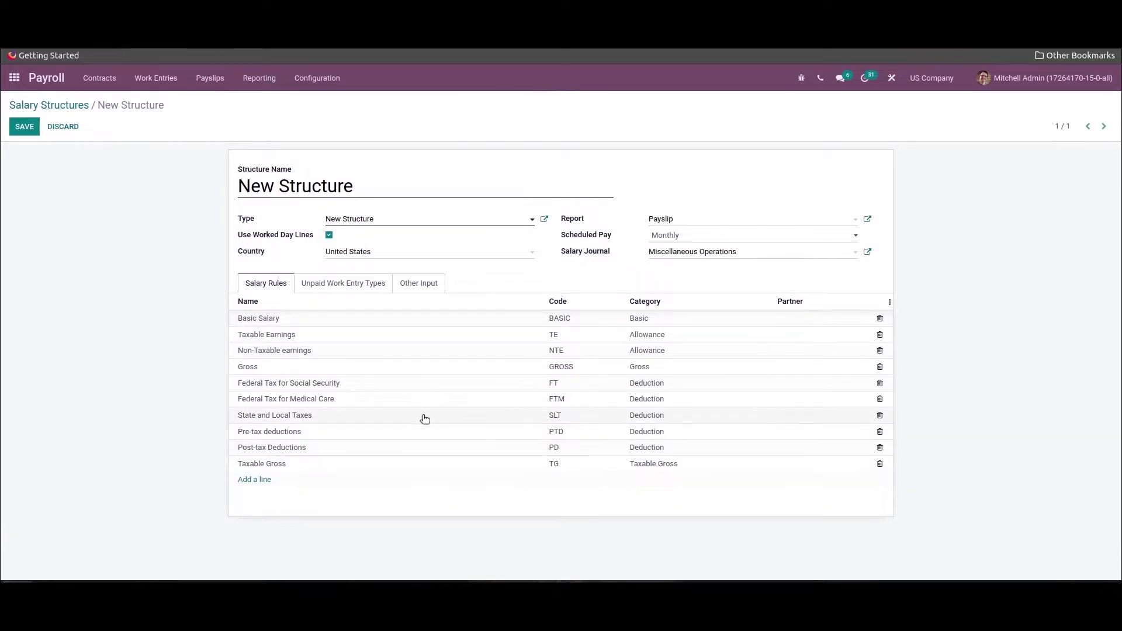
click(362, 367)
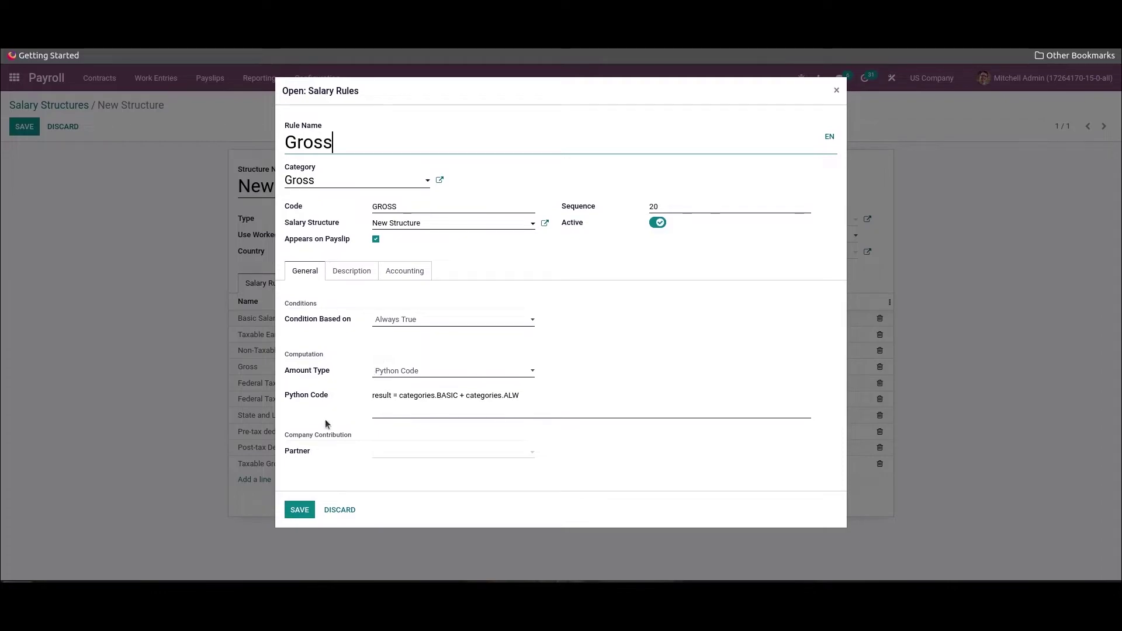
click(341, 510)
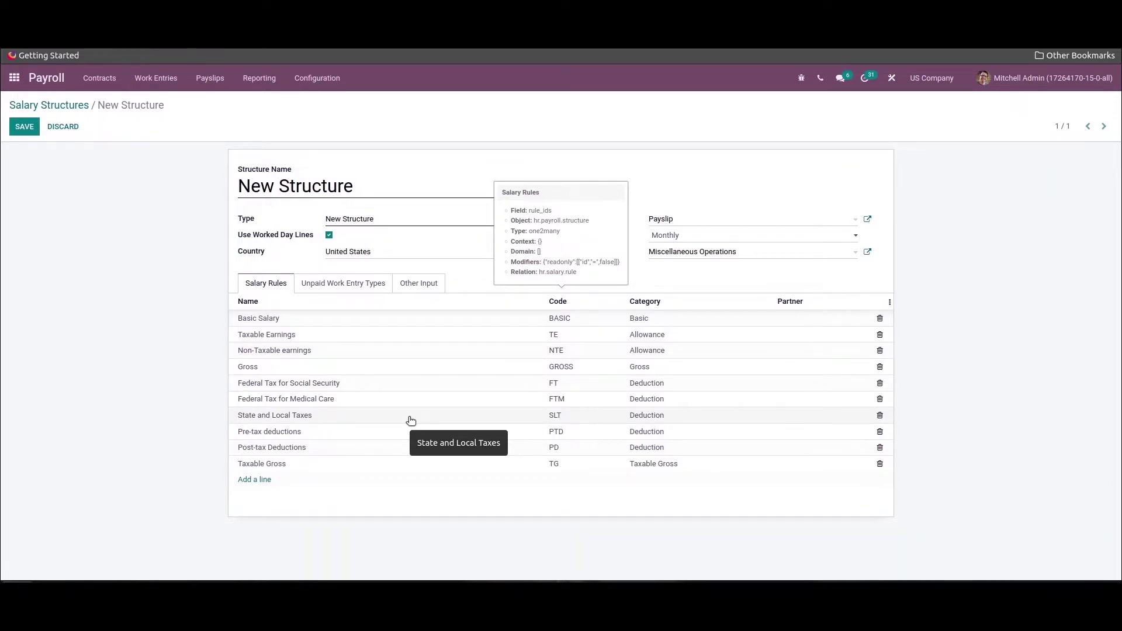
- Examine the Python conditions of the Federal Tax for Social Security and Federal Tax for Medical Care rules
click(361, 388)
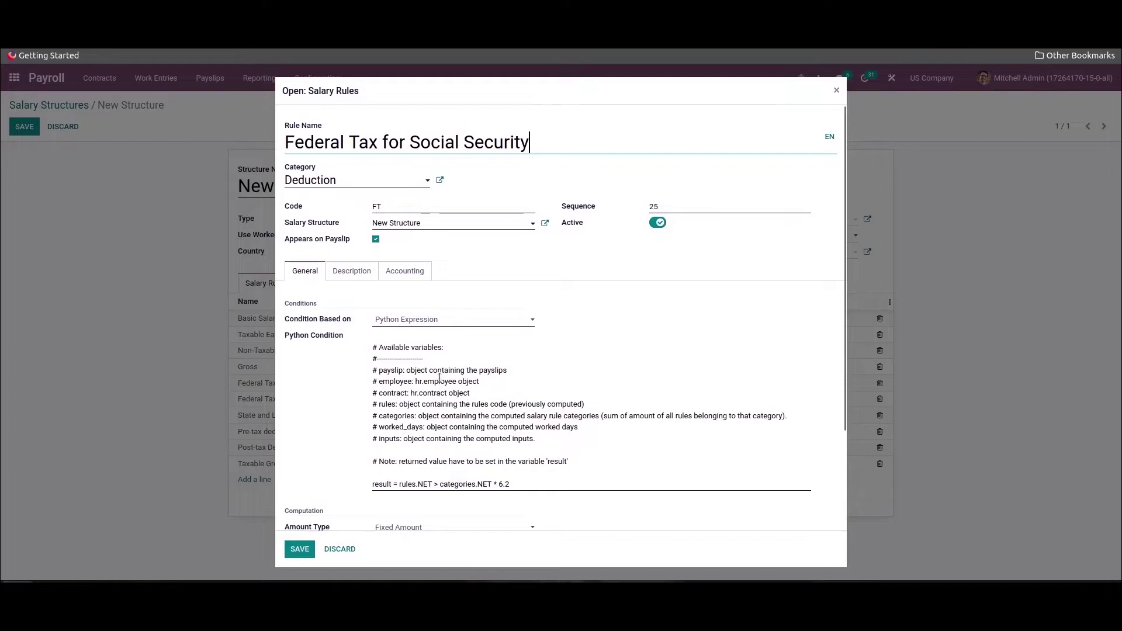
scroll(439, 378, down, 2)
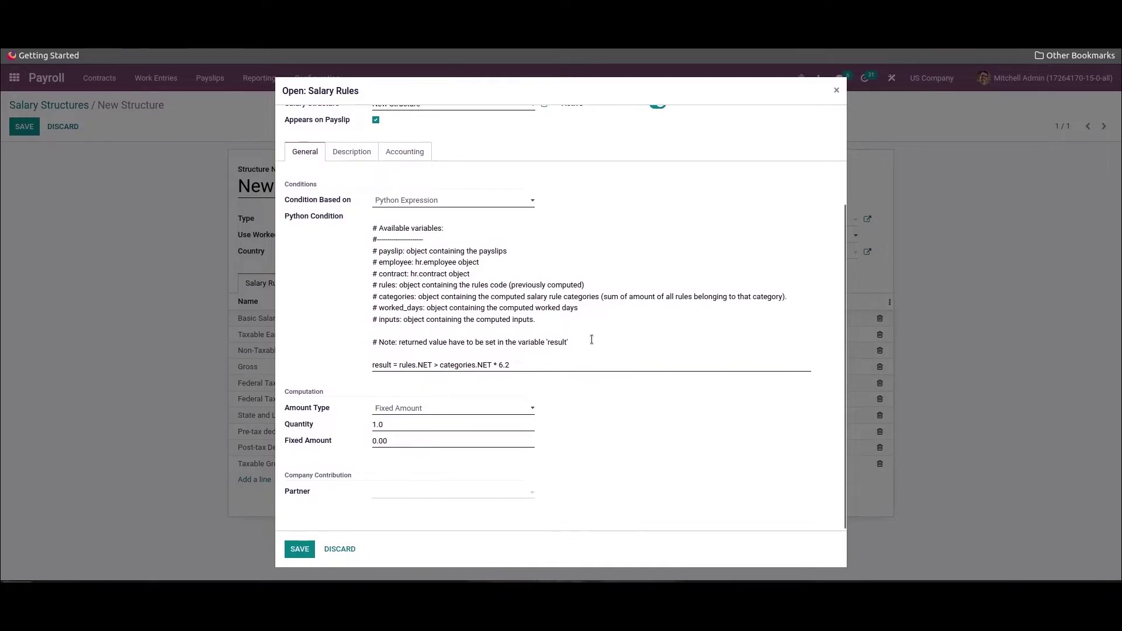
click(299, 550)
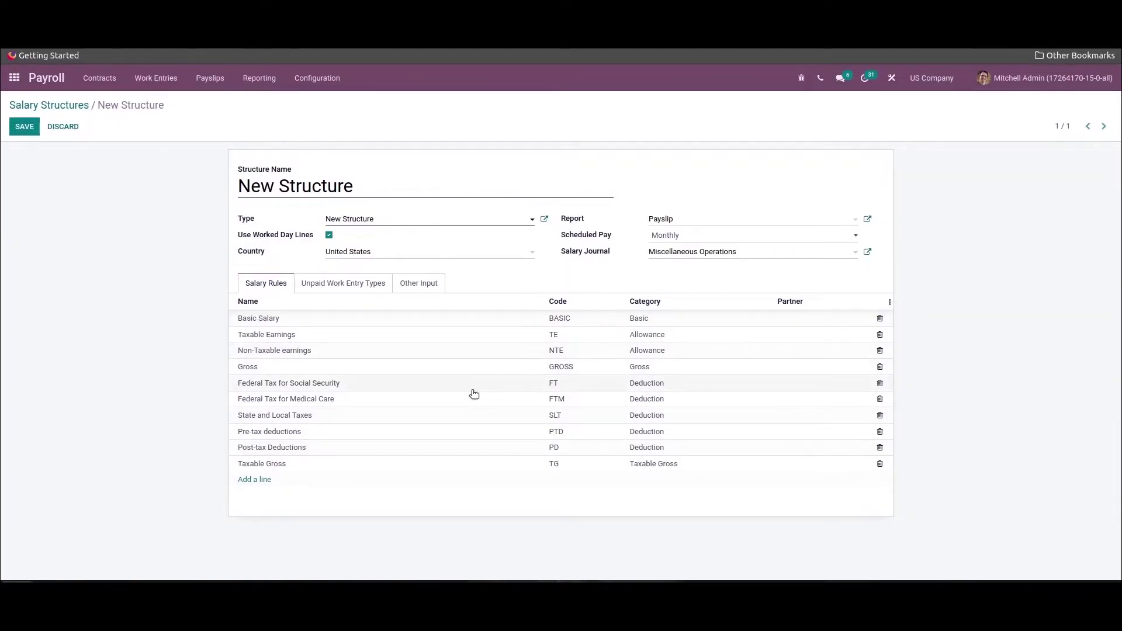
click(369, 401)
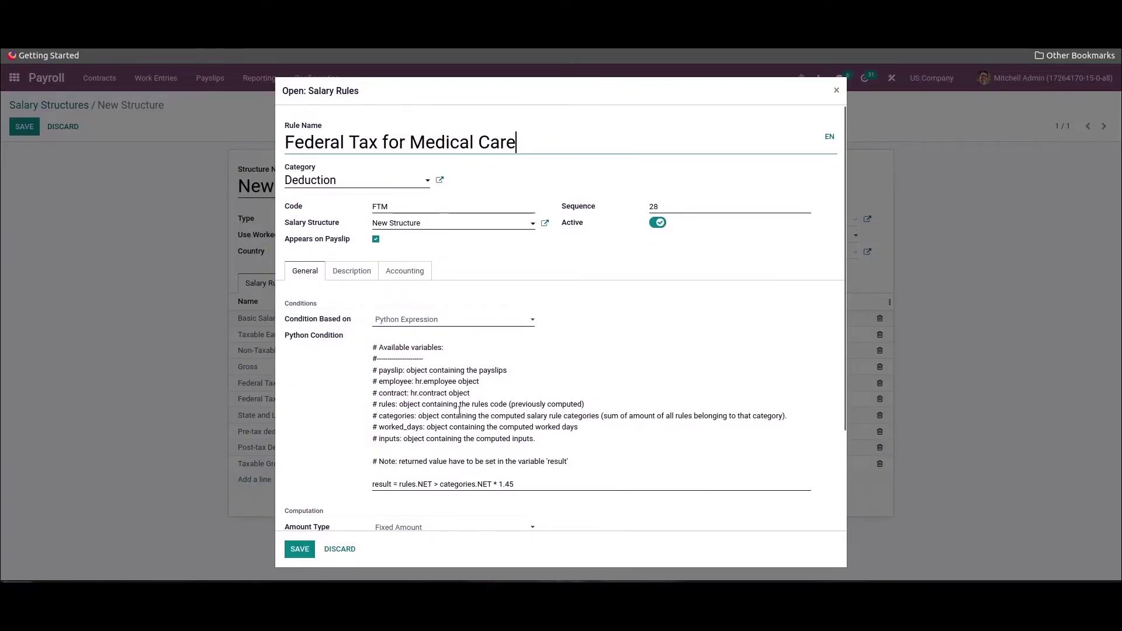
scroll(457, 412, down, 2)
scroll(456, 412, up, 2)
scroll(561, 481, down, 1)
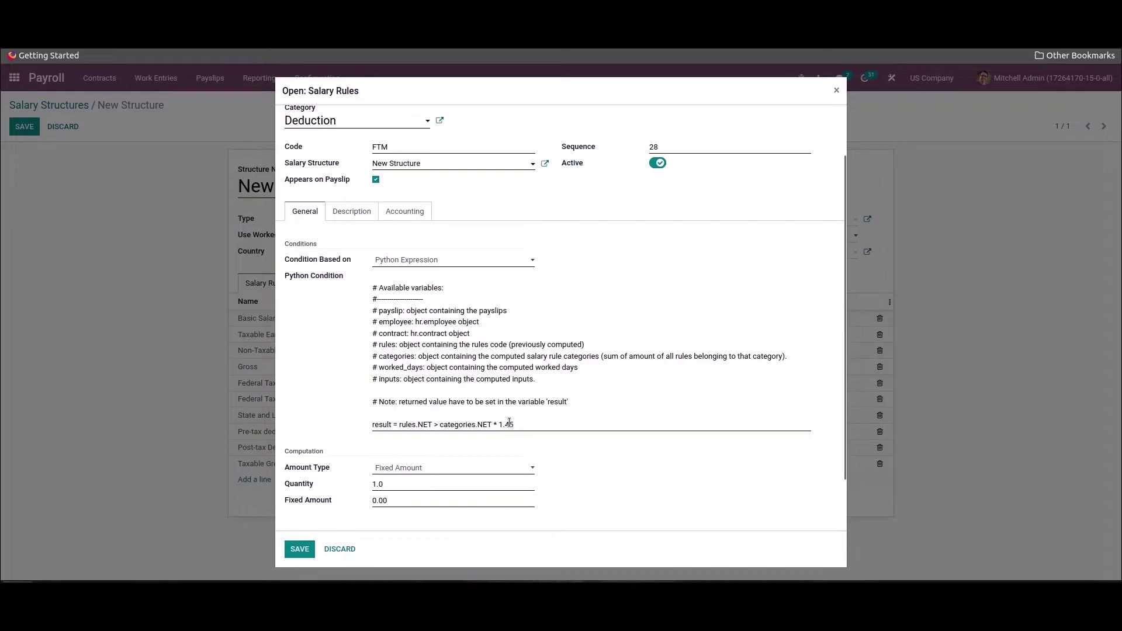
click(300, 550)
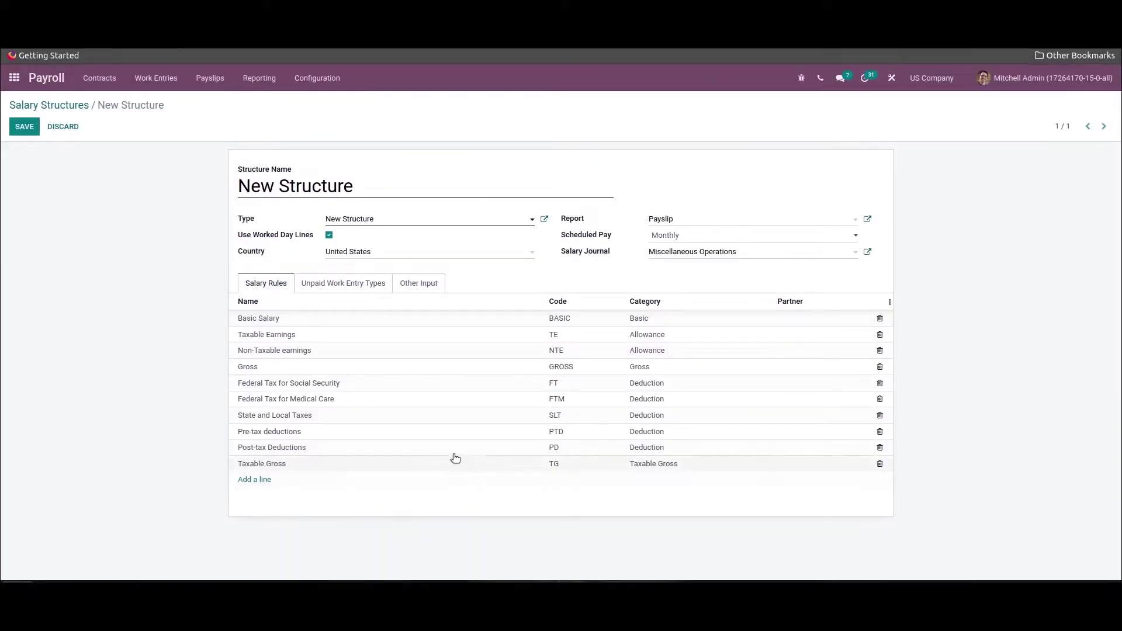
- Examine the computation settings of the State and Local Taxes, Pre-tax deductions and Post-tax Deductions rules
click(414, 418)
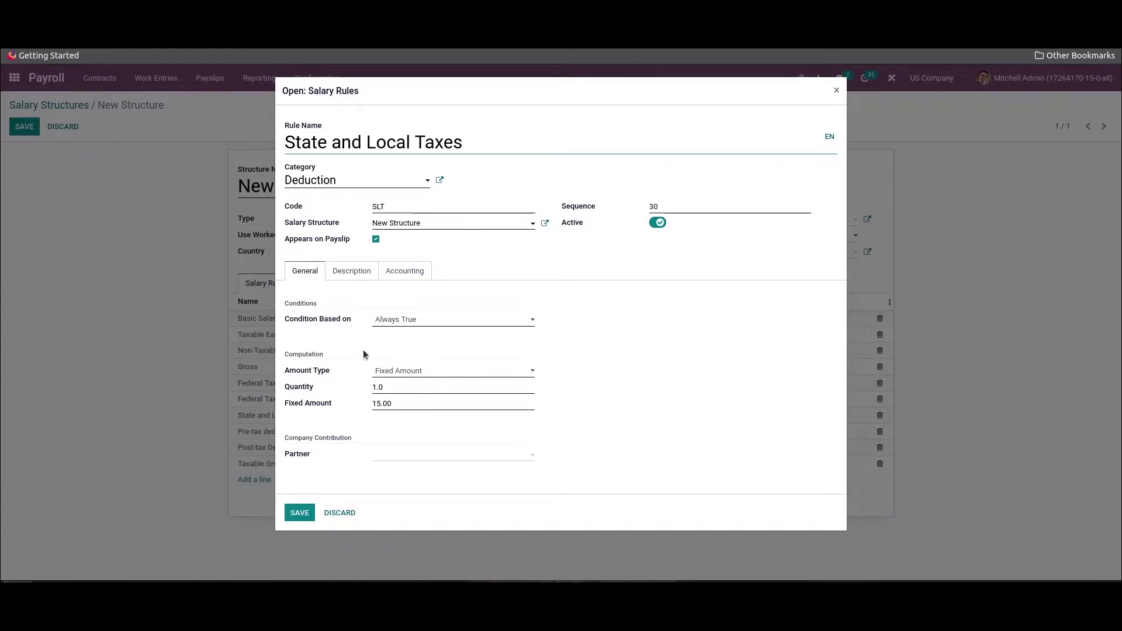
click(299, 513)
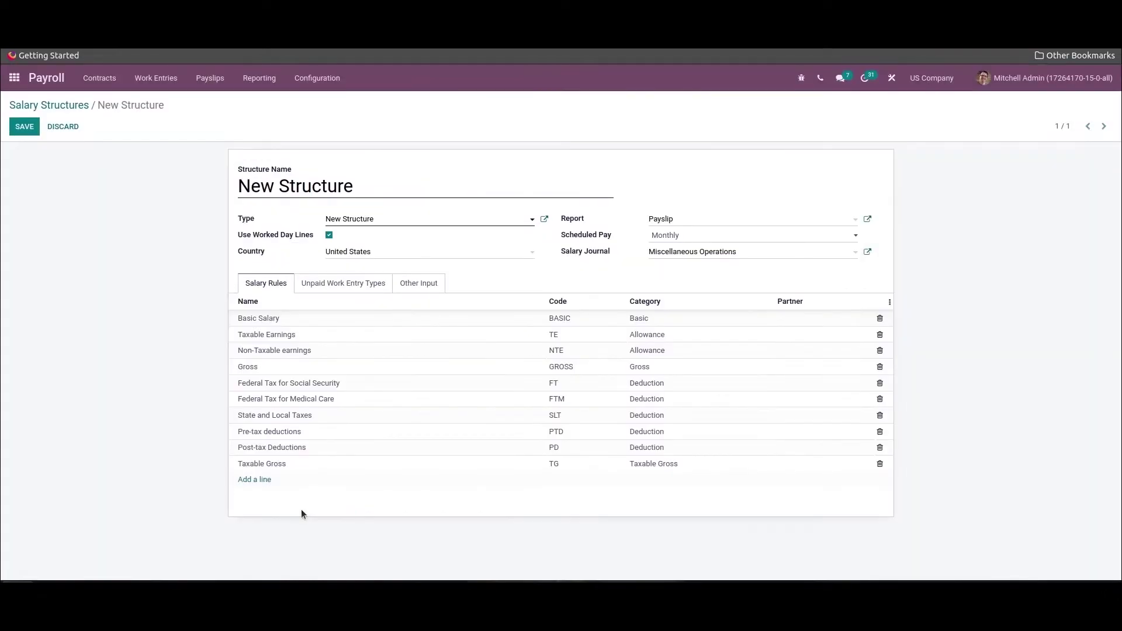
click(357, 431)
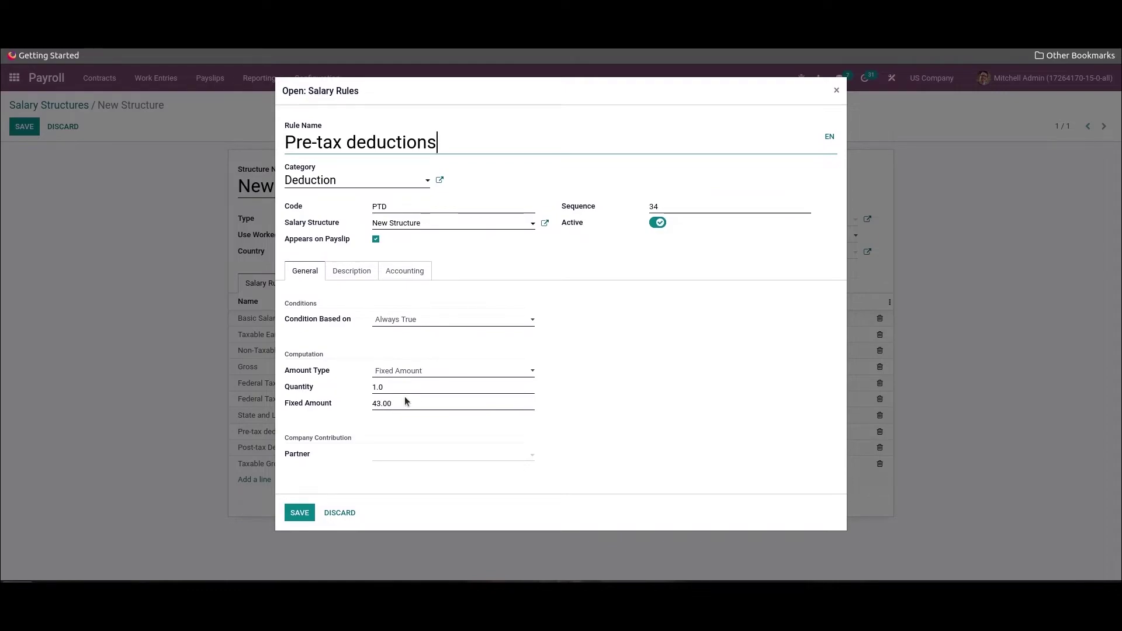
click(300, 514)
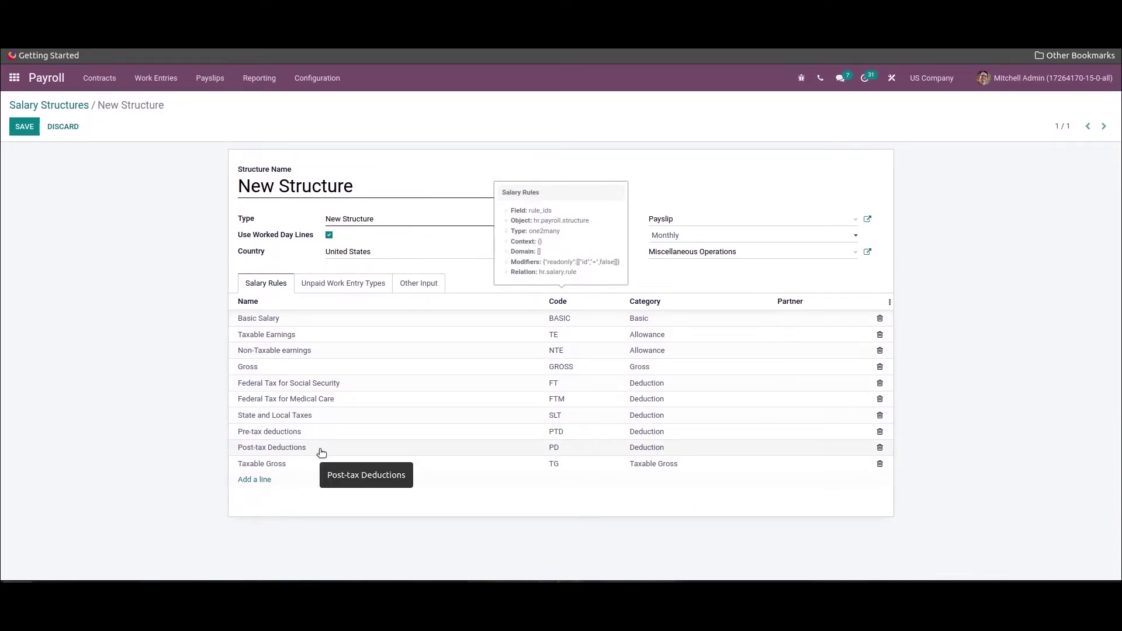
click(321, 453)
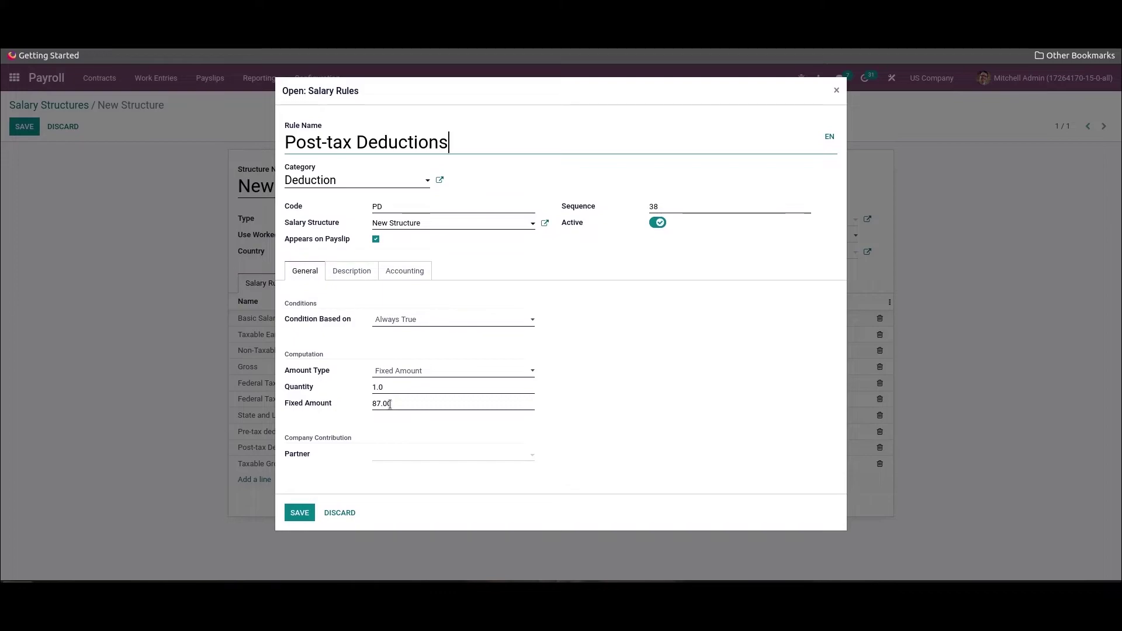
click(298, 513)
- Review the Taxable Gross rule's computation, then save the salary structure and return to the Salary Structures list
click(299, 464)
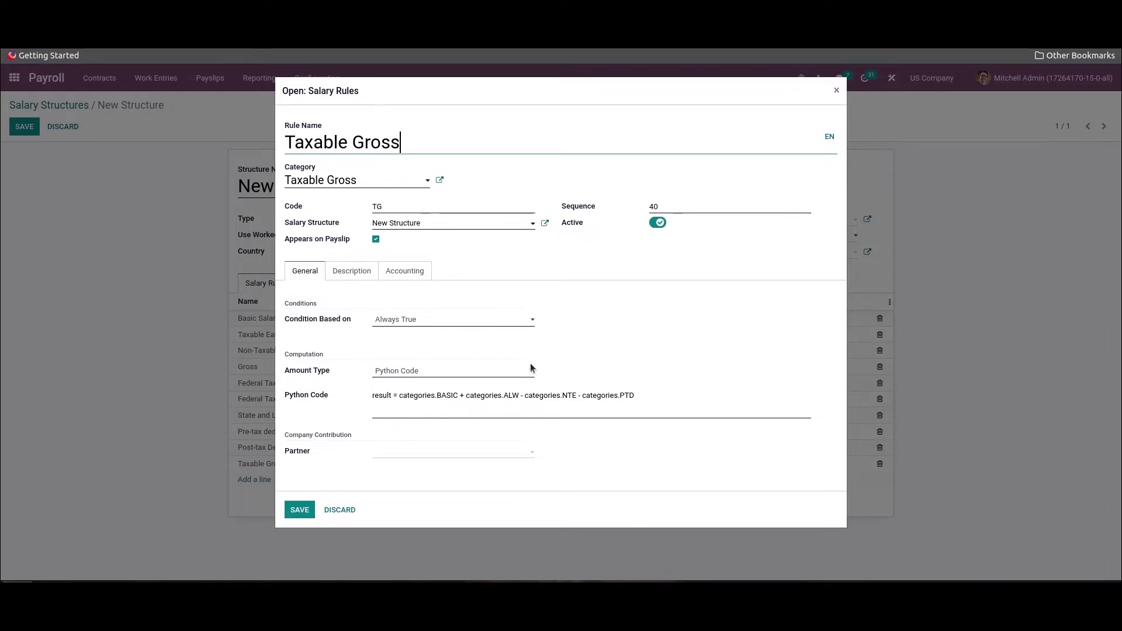
click(293, 511)
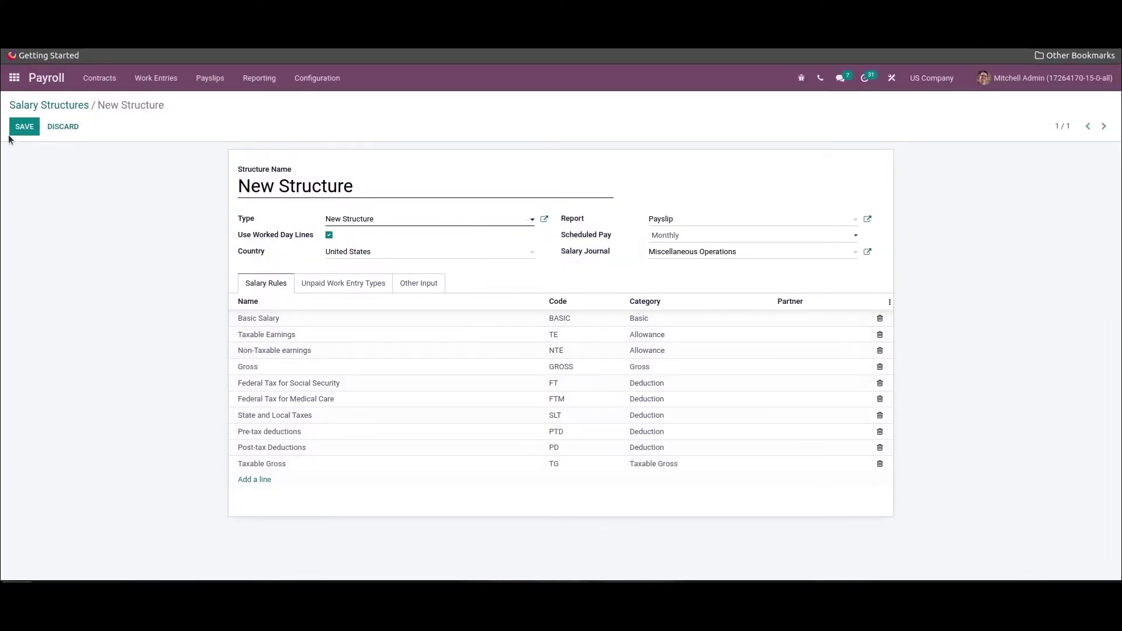
click(24, 124)
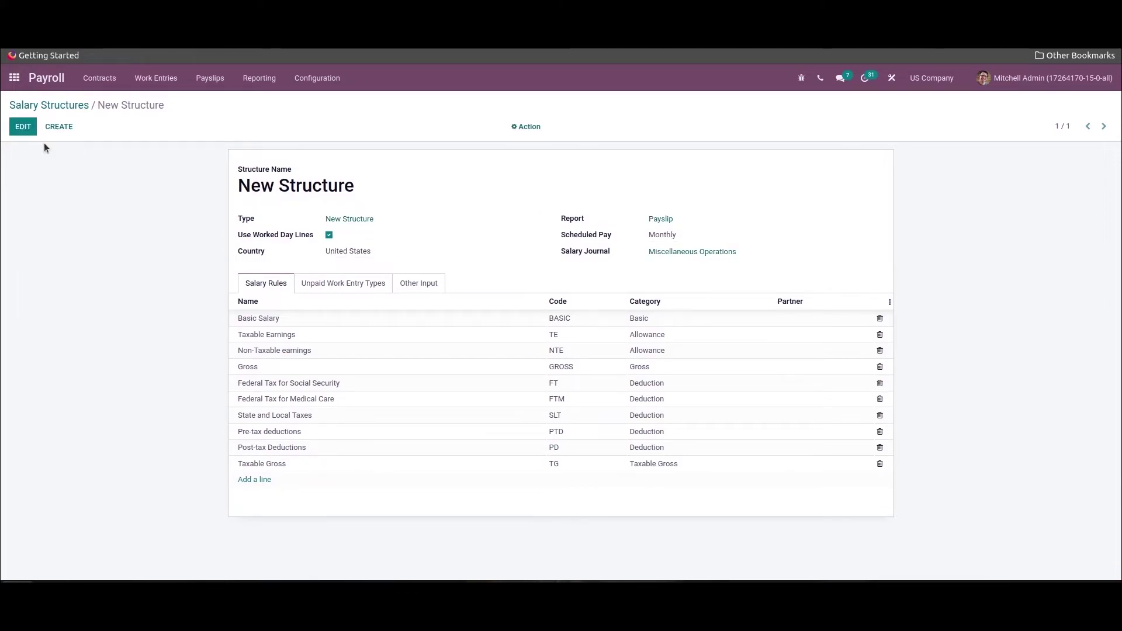
click(49, 109)
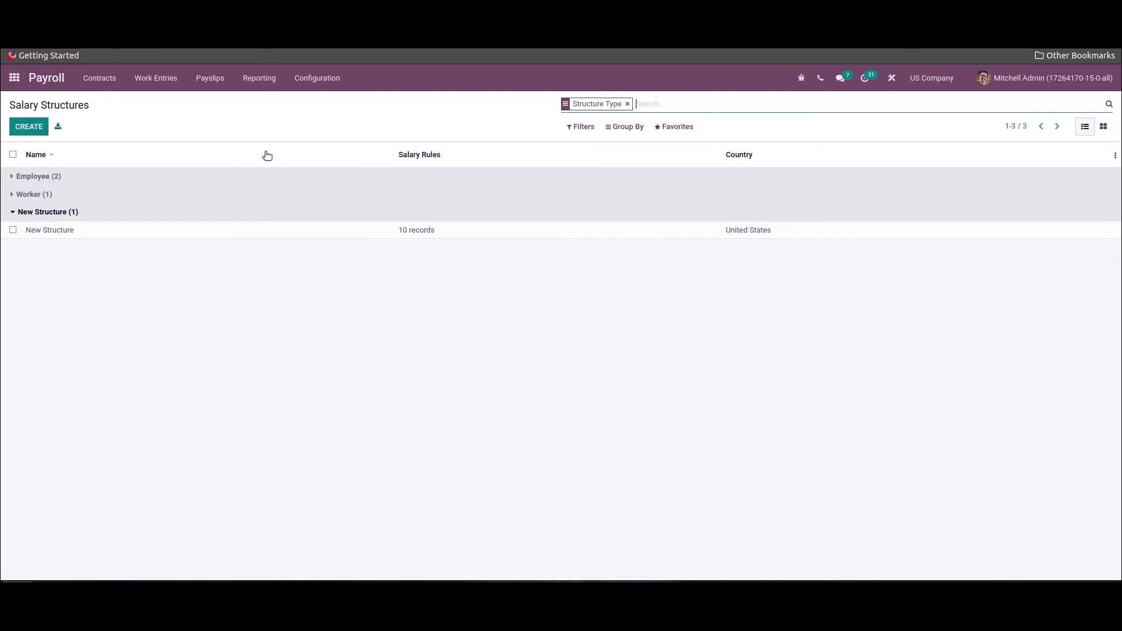
- Open the Salary Attachments list and examine the employee's Loan and Advance salary attachments
click(99, 77)
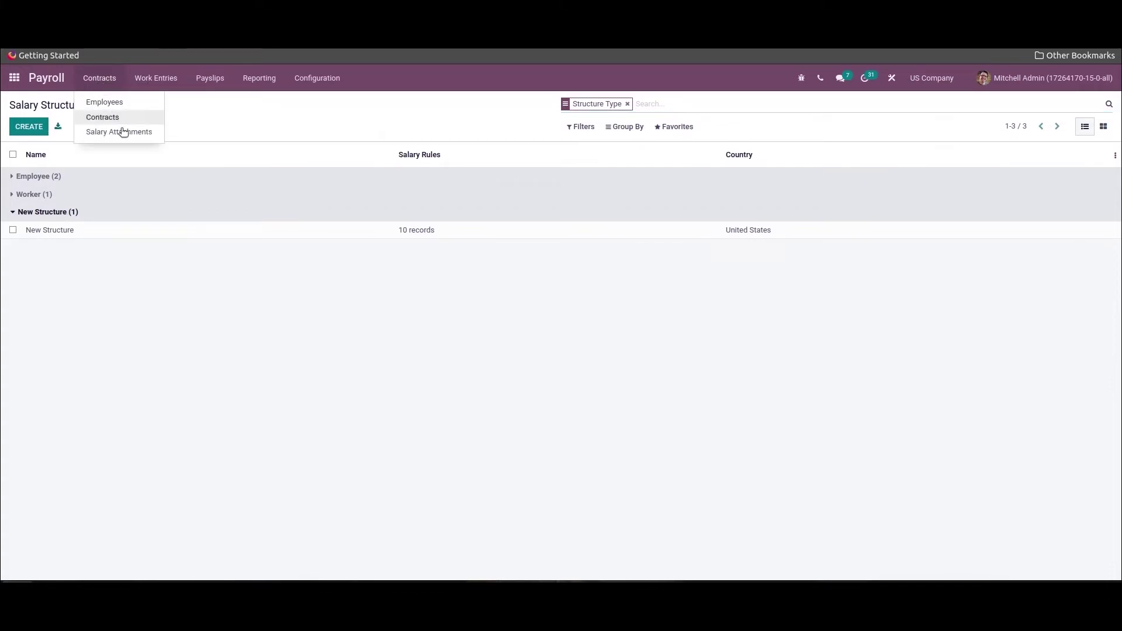
click(129, 133)
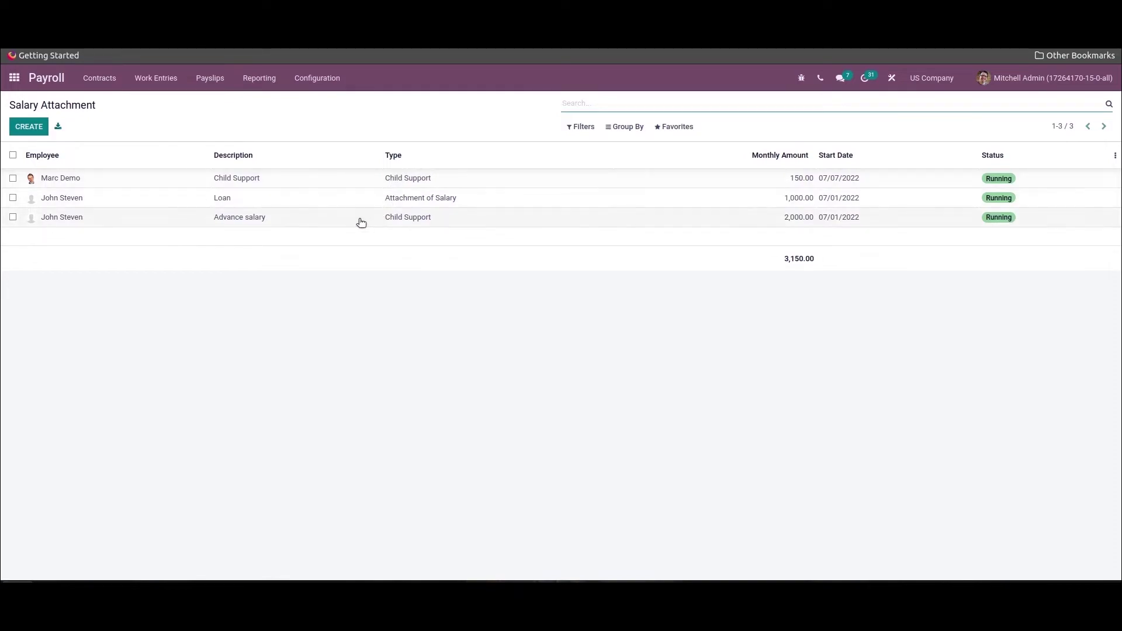
click(248, 202)
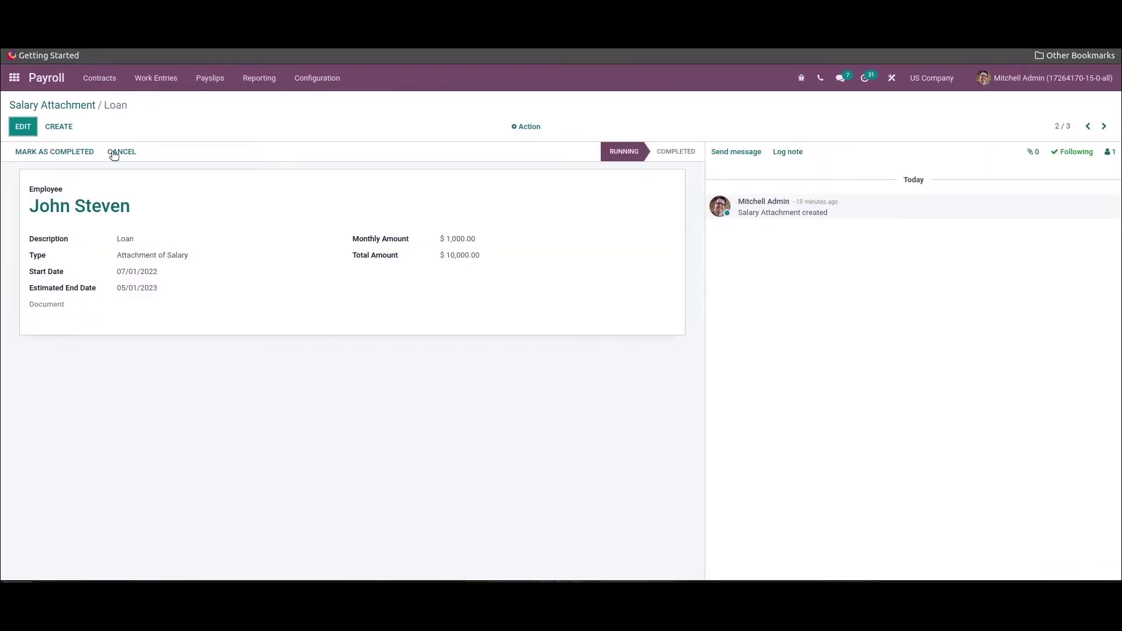
click(1104, 126)
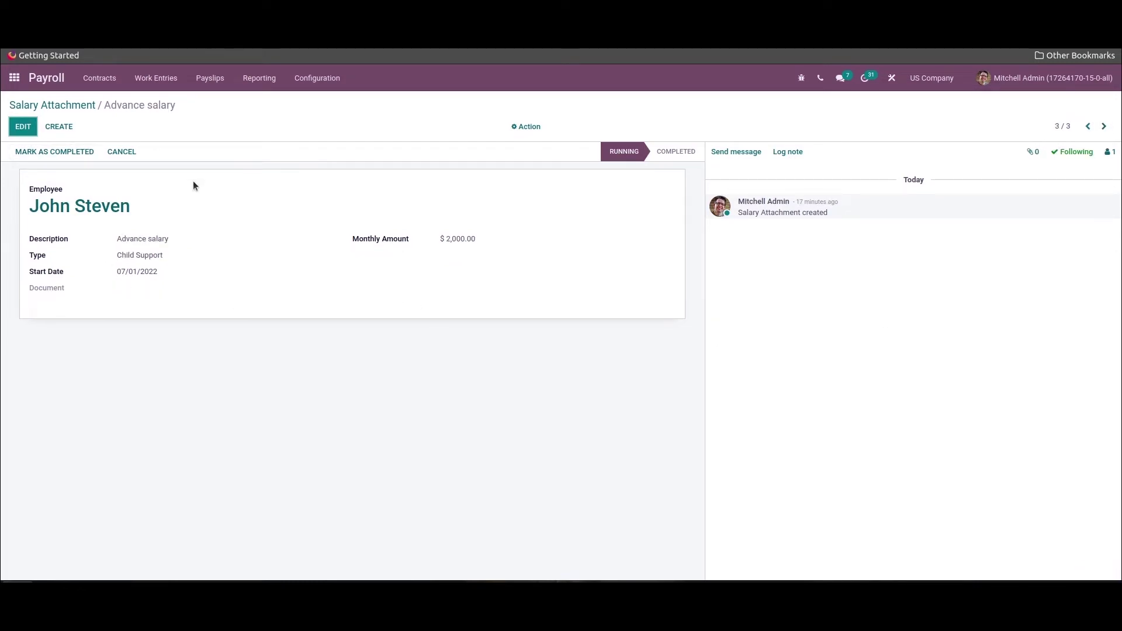
- Examine the editable fields and the available types of the Advance salary attachment, then save the record
click(22, 131)
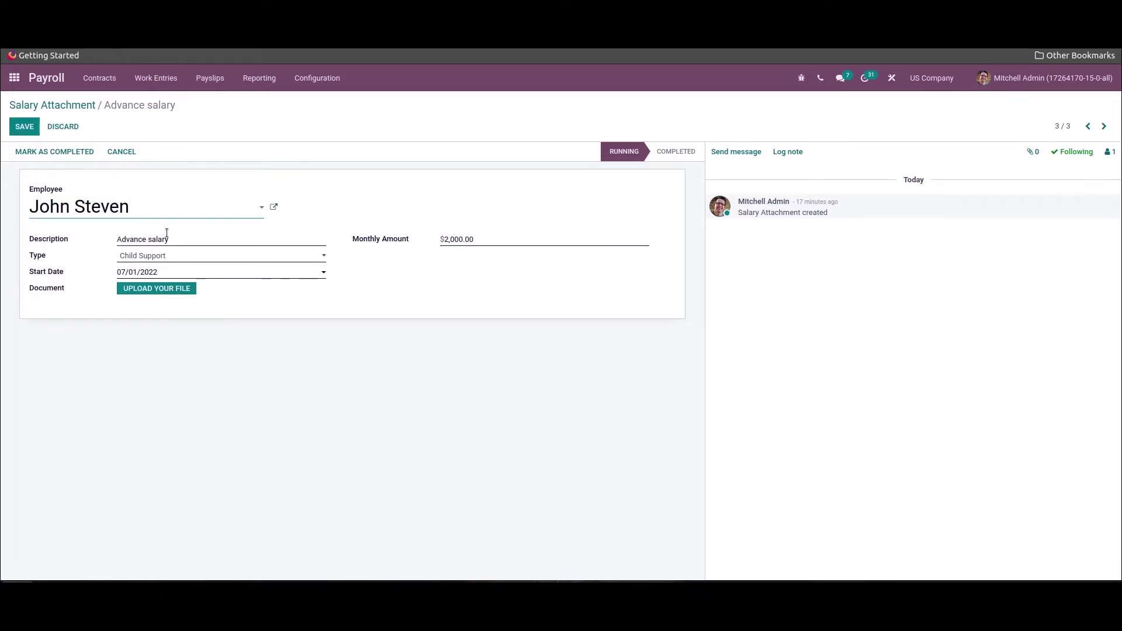
click(211, 257)
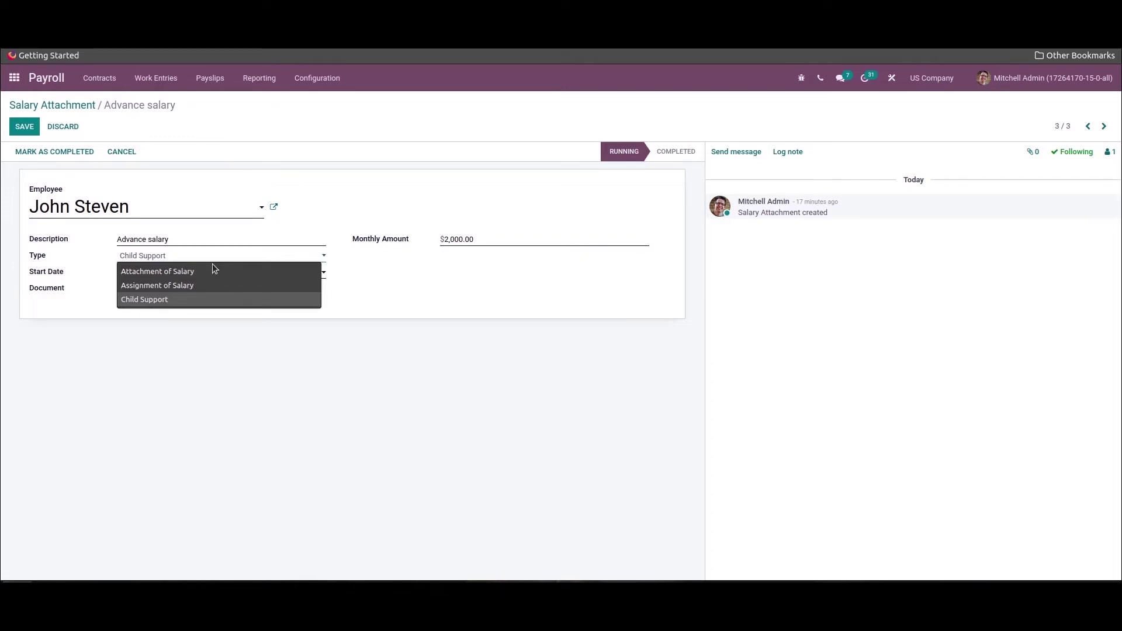
click(272, 231)
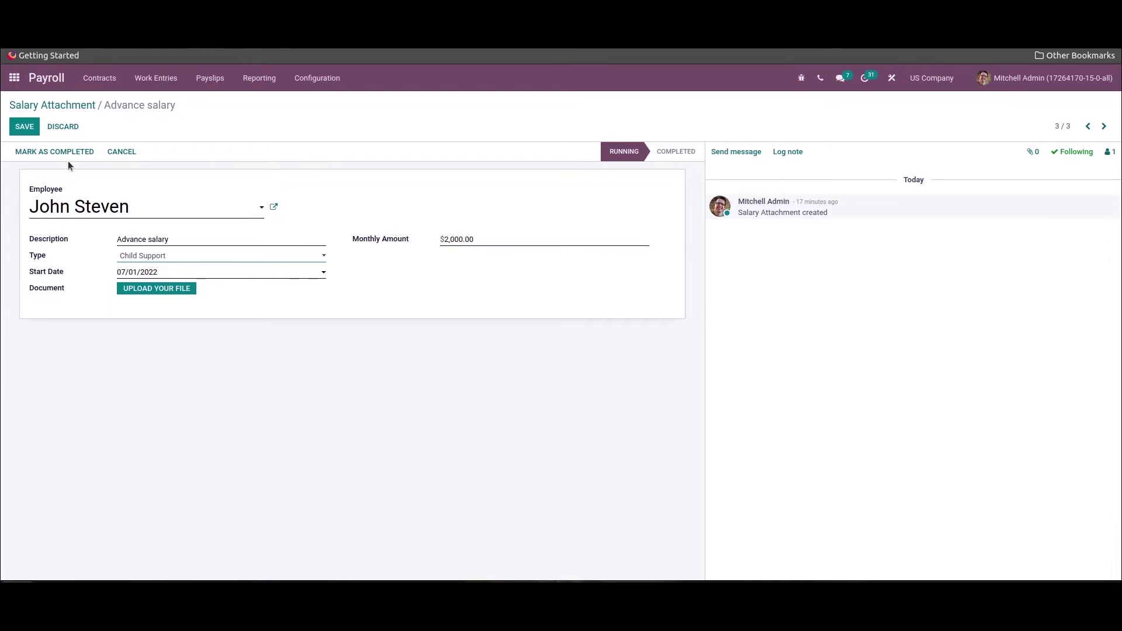
click(25, 128)
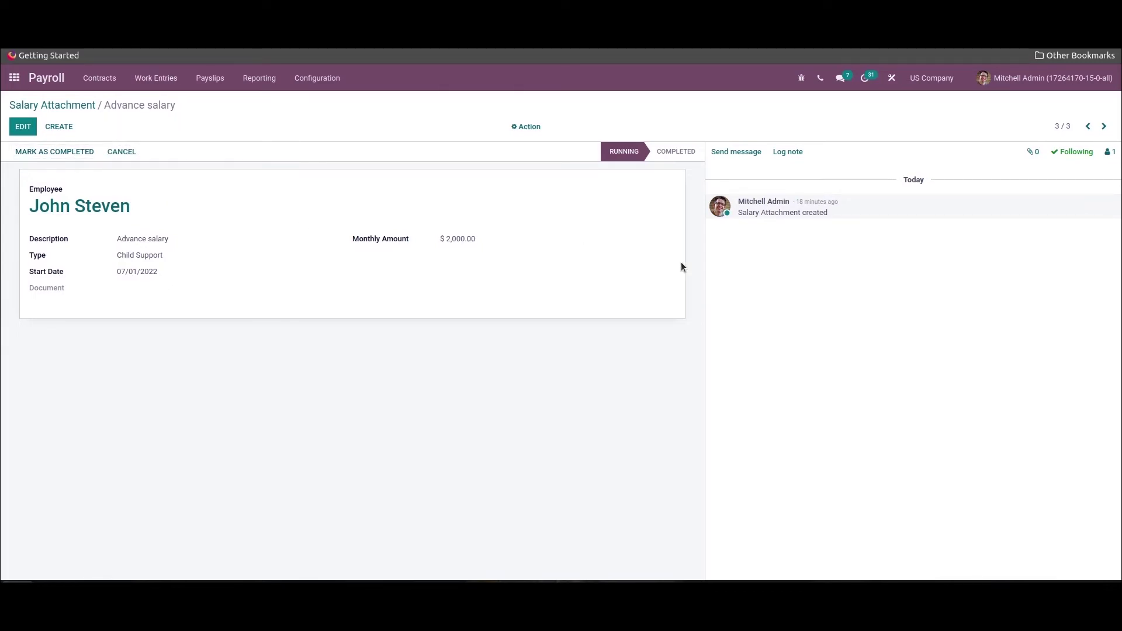
- Go back to the Salary Attachment list and open the Loan attachment for editing to examine its fields
click(1088, 127)
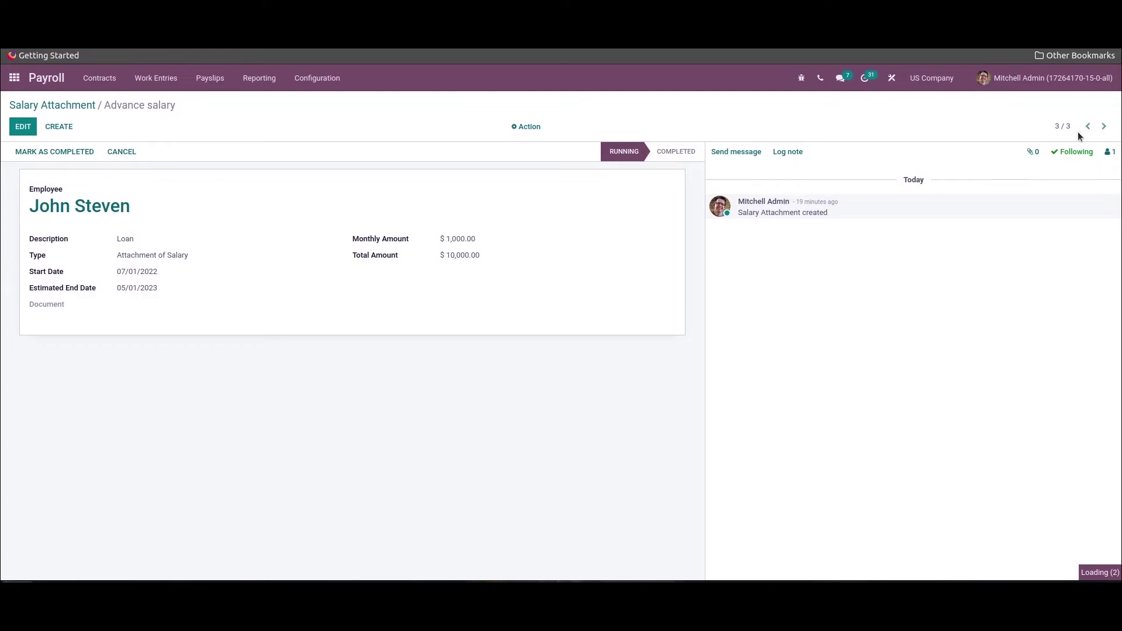
click(30, 109)
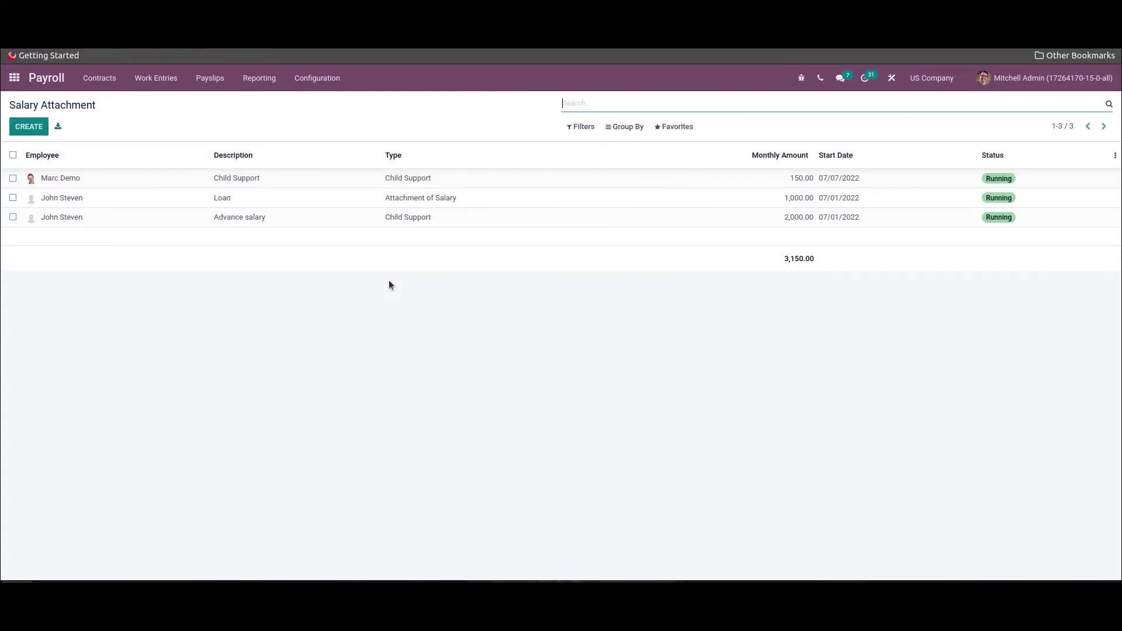
click(244, 202)
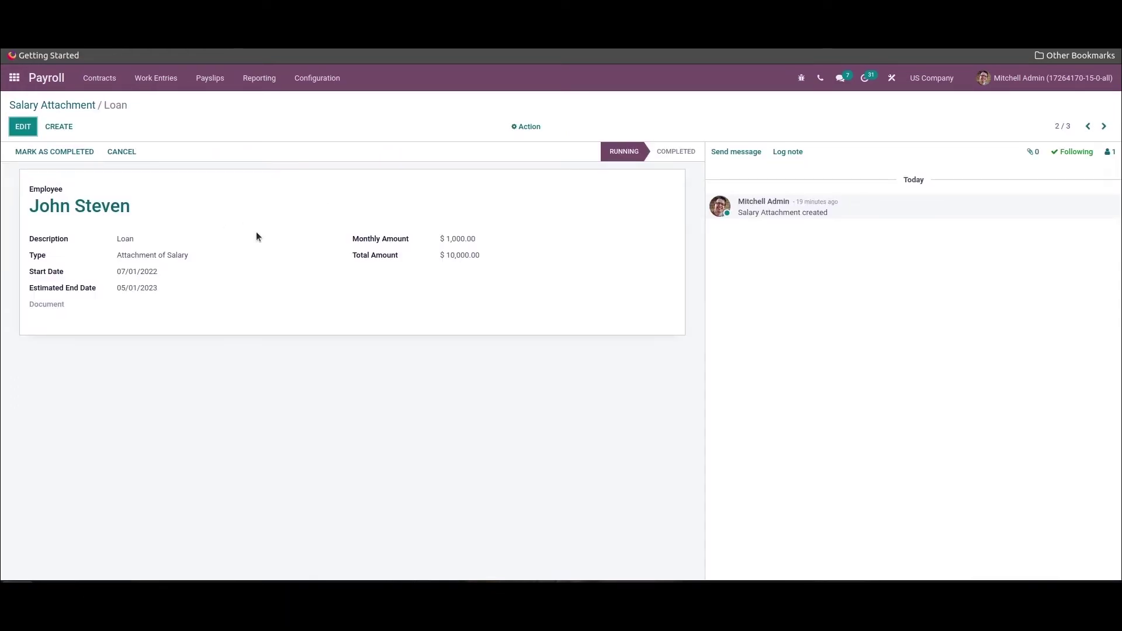
click(23, 126)
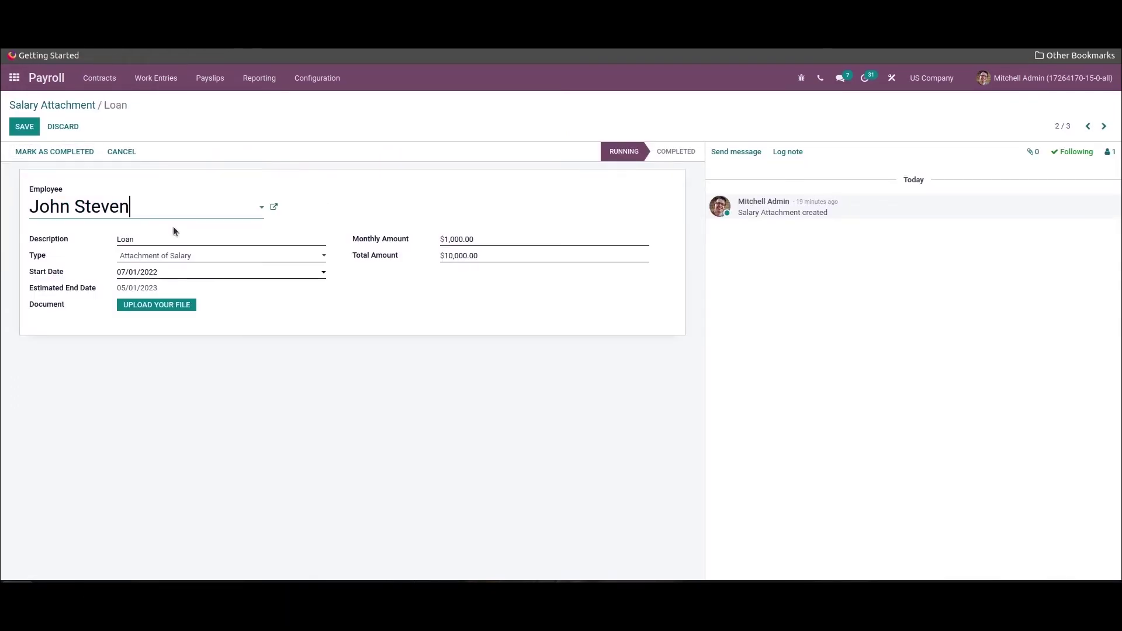
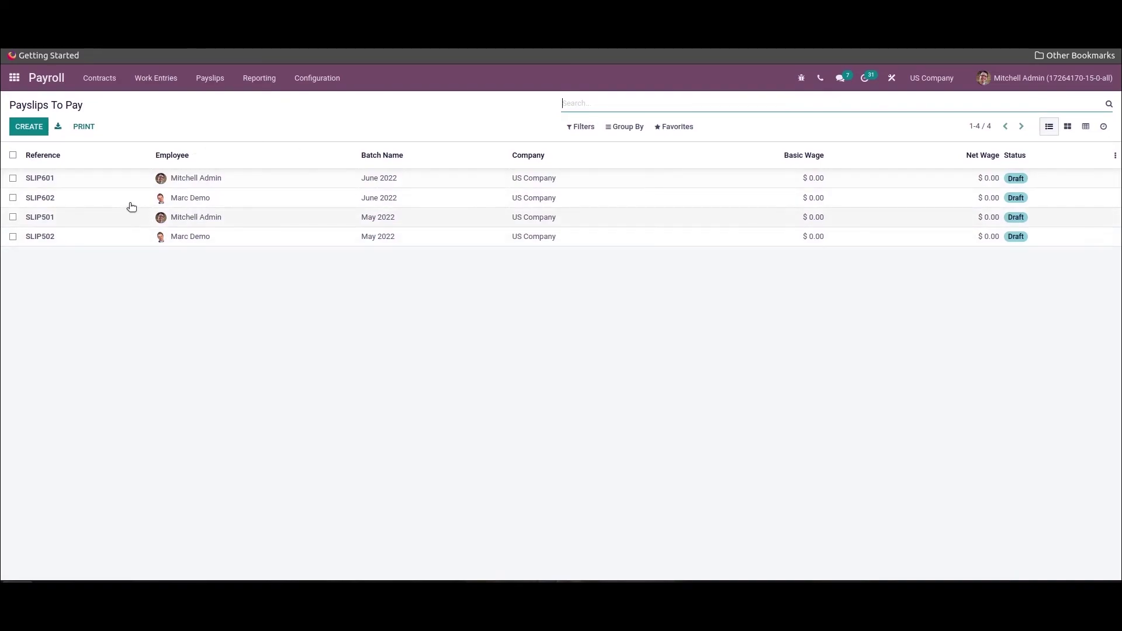
- Start a new payslip in Payslips To Pay for the employee with the salary attachments, using the New Structure salary structure
click(30, 126)
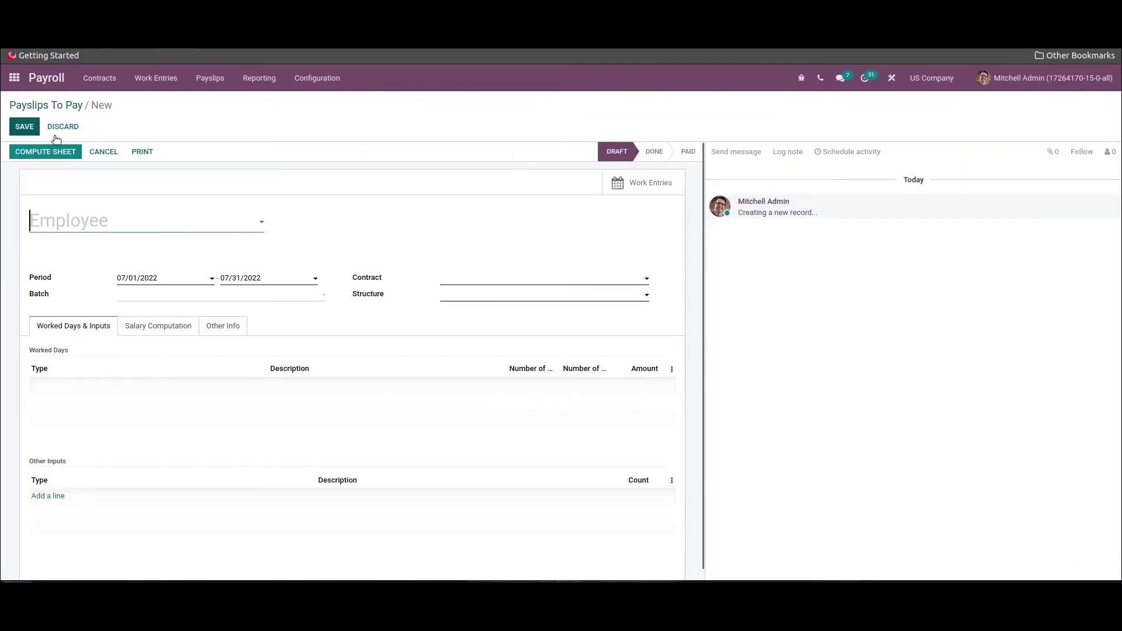
text(joh)
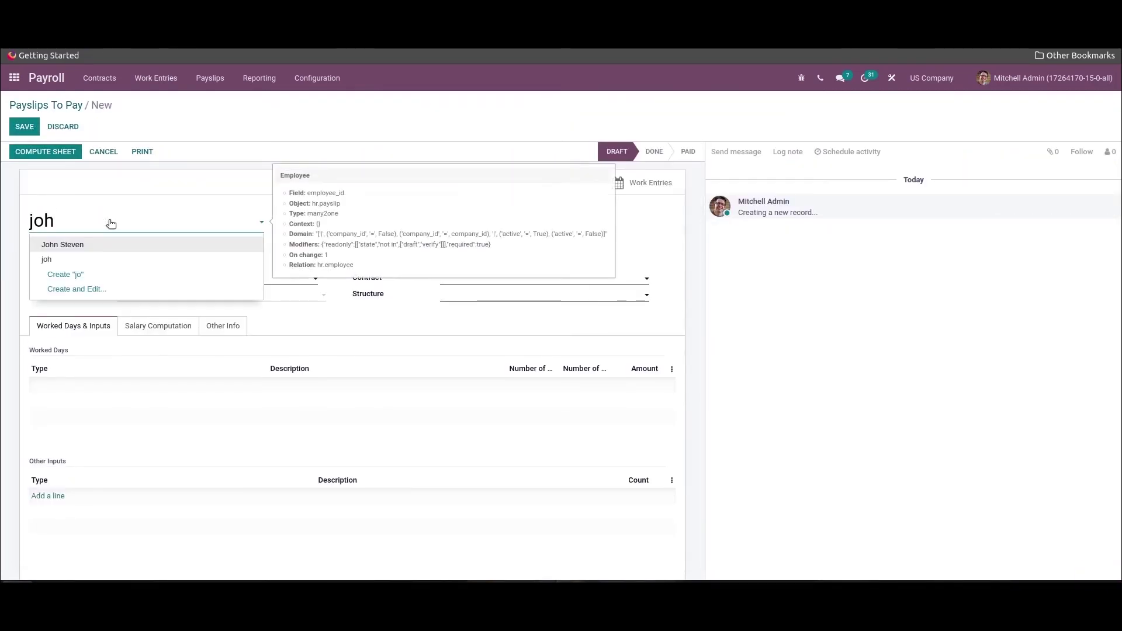
click(117, 242)
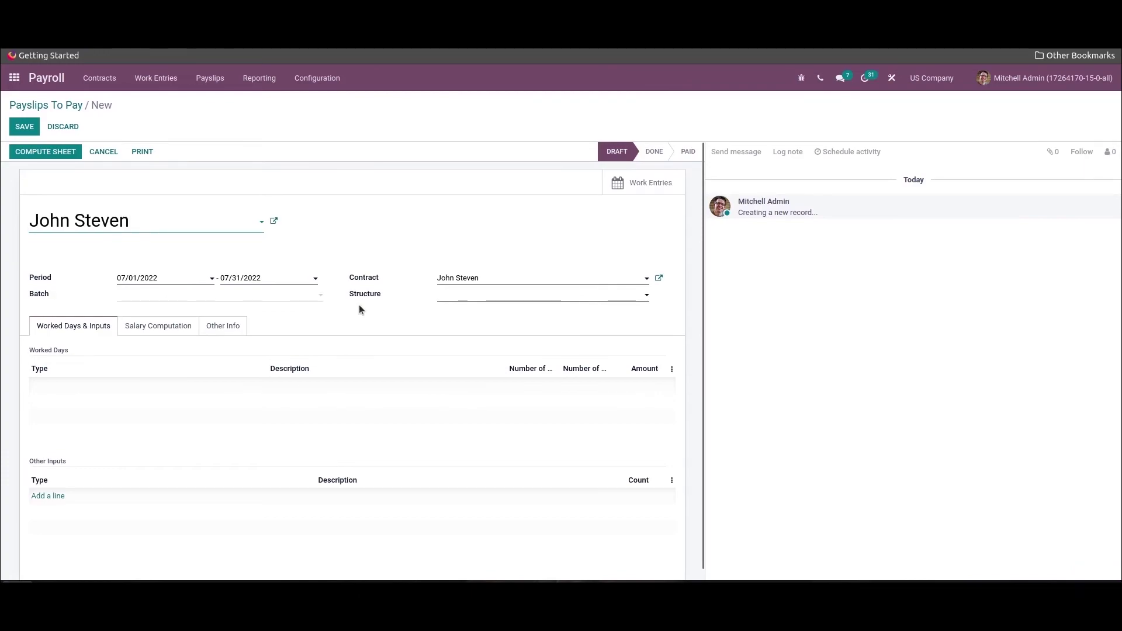
click(466, 299)
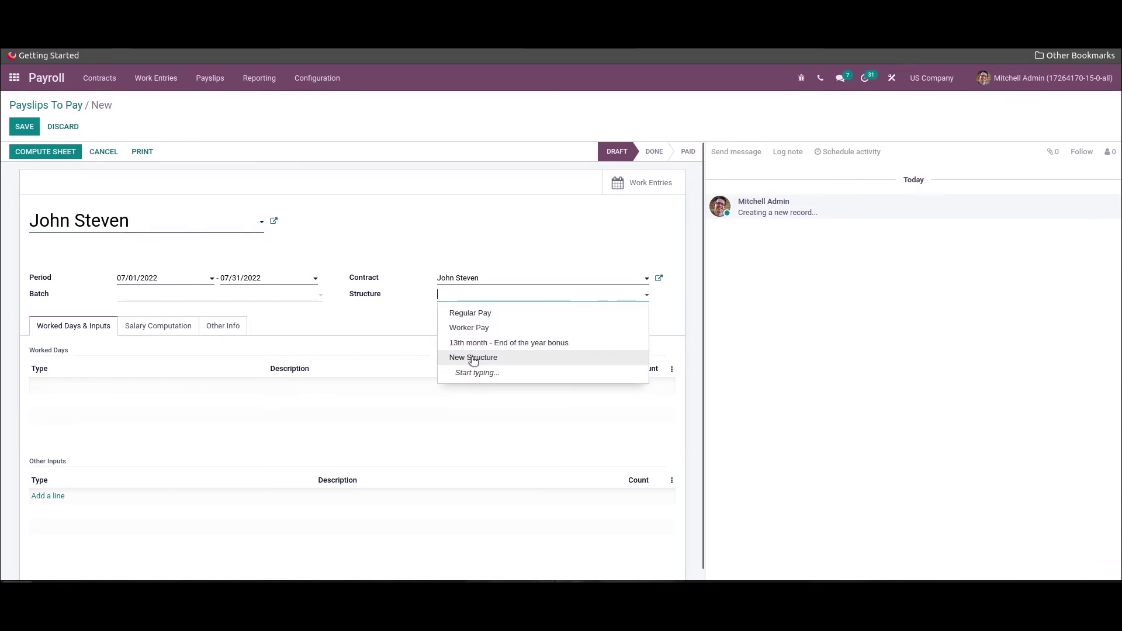
click(473, 357)
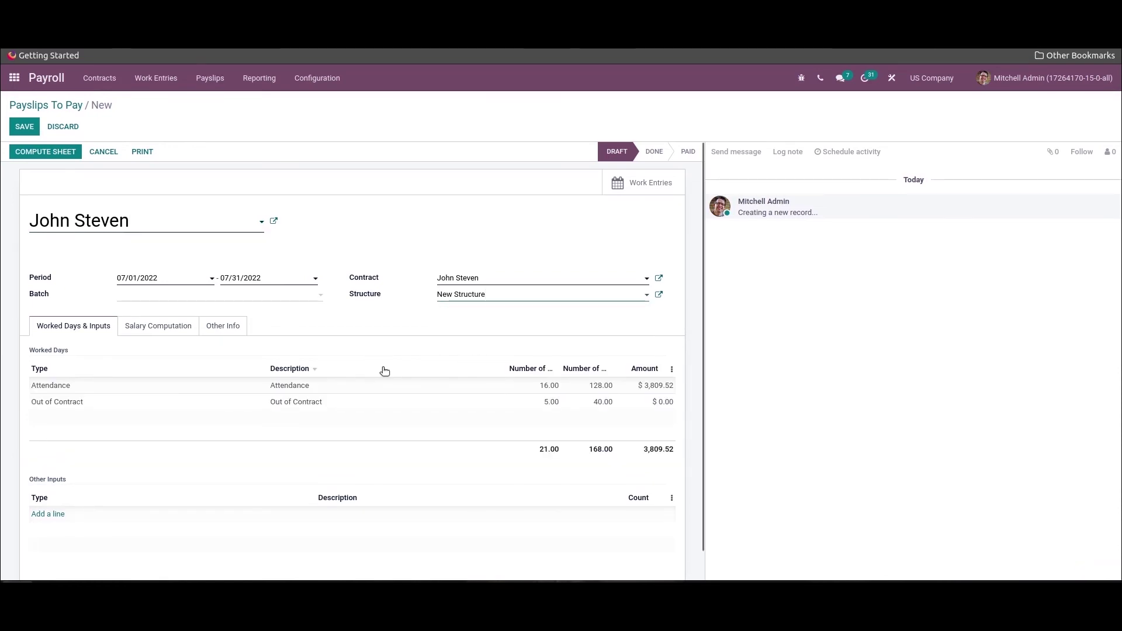
- Compute the payslip's salary sheet, then print the payslip and review its salary lines
click(166, 325)
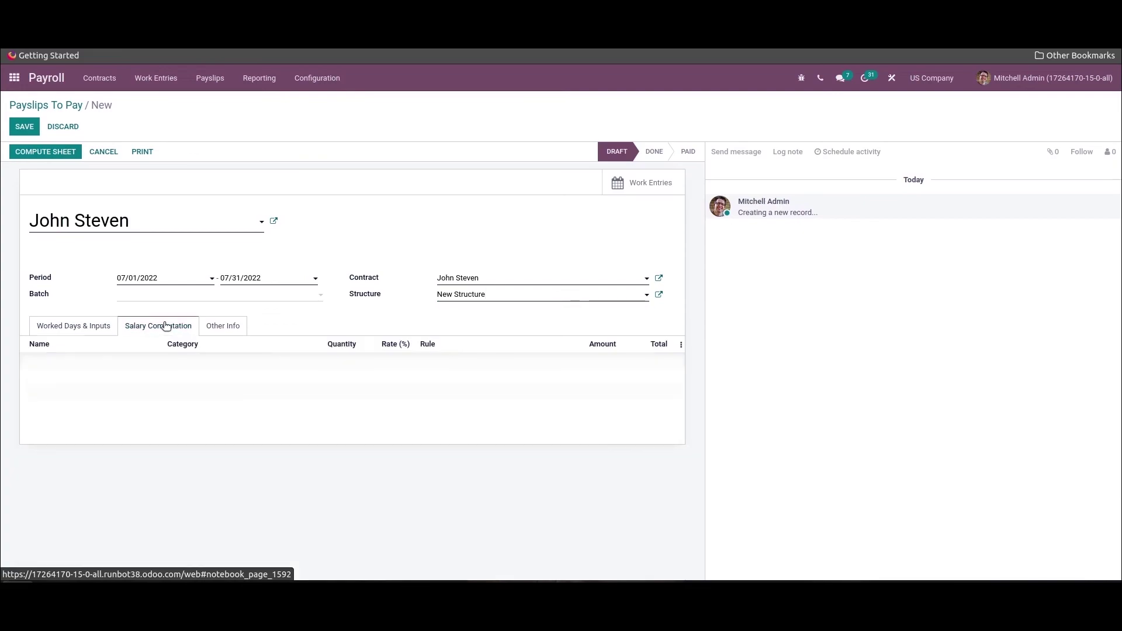
click(42, 152)
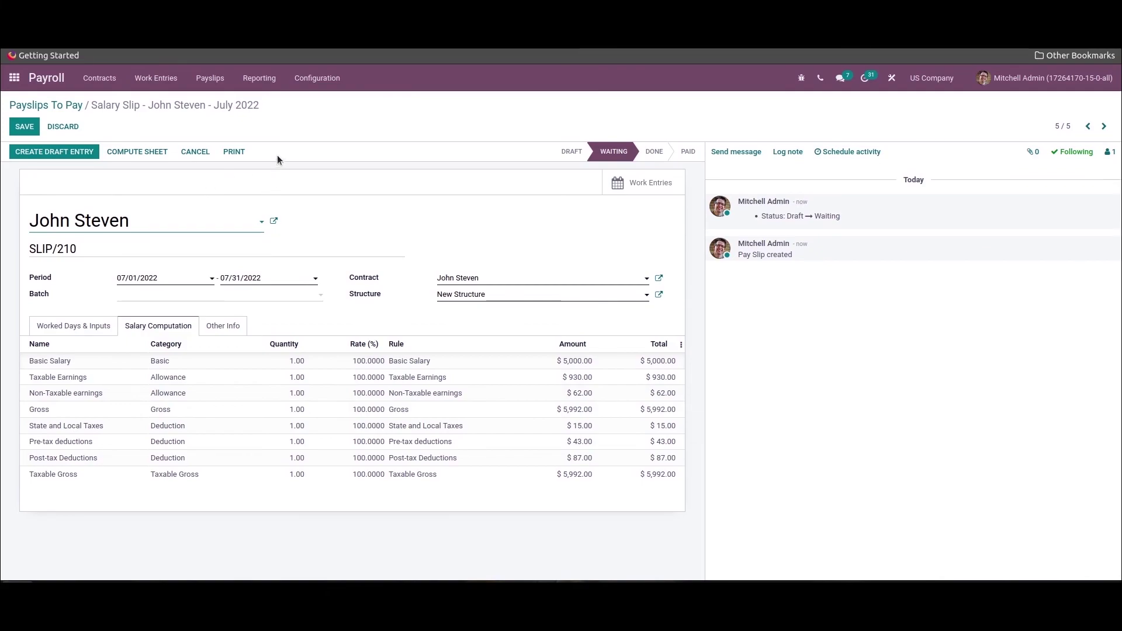
click(234, 153)
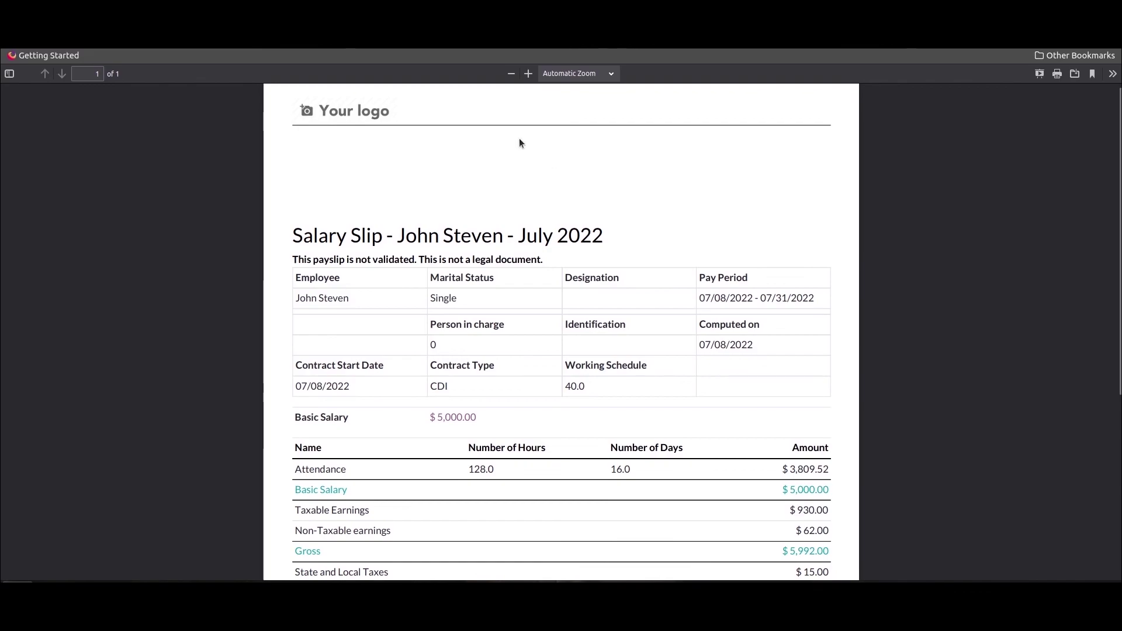
scroll(601, 220, down, 5)
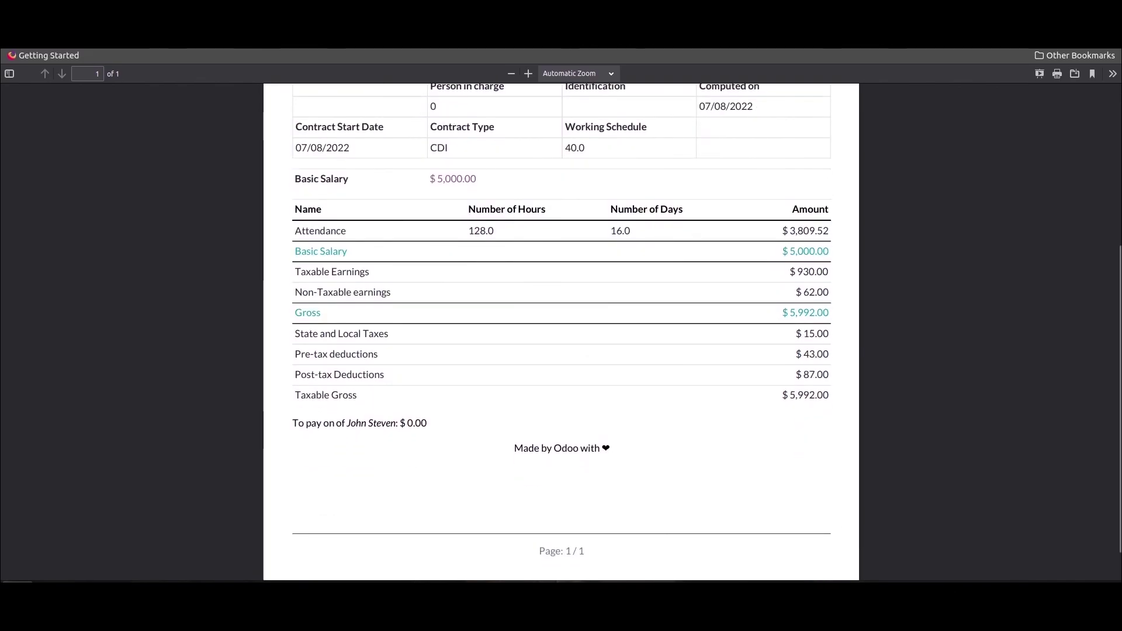